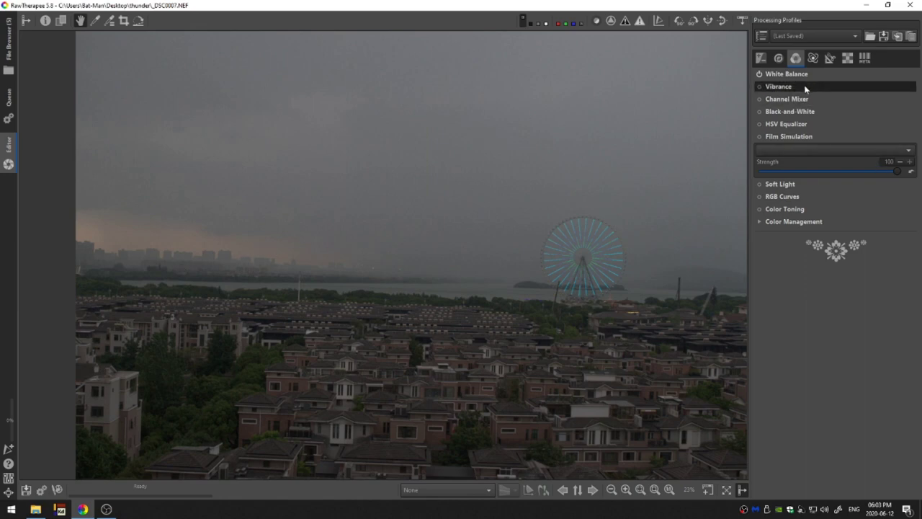
- Straighten the lake horizon by 1.56°, auto-select the lens profile, and briefly toggle the info overlay
click(142, 23)
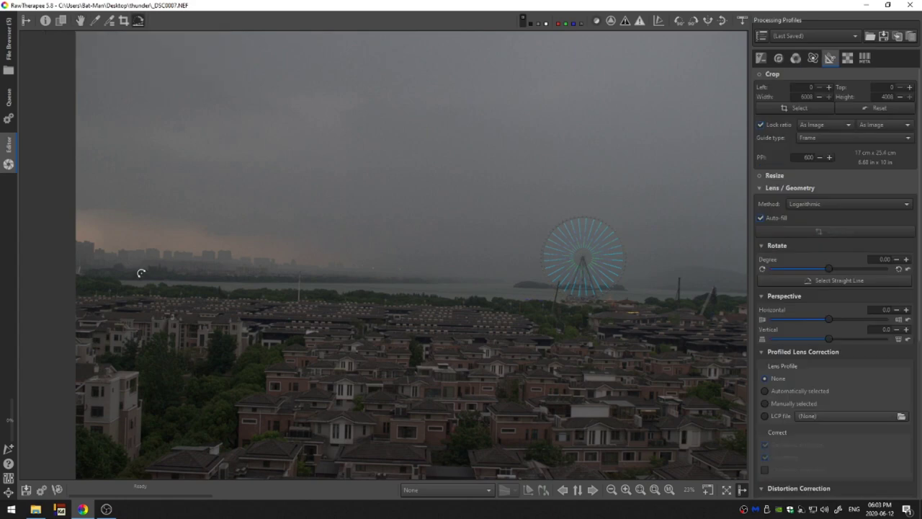
drag(136, 274, 630, 287)
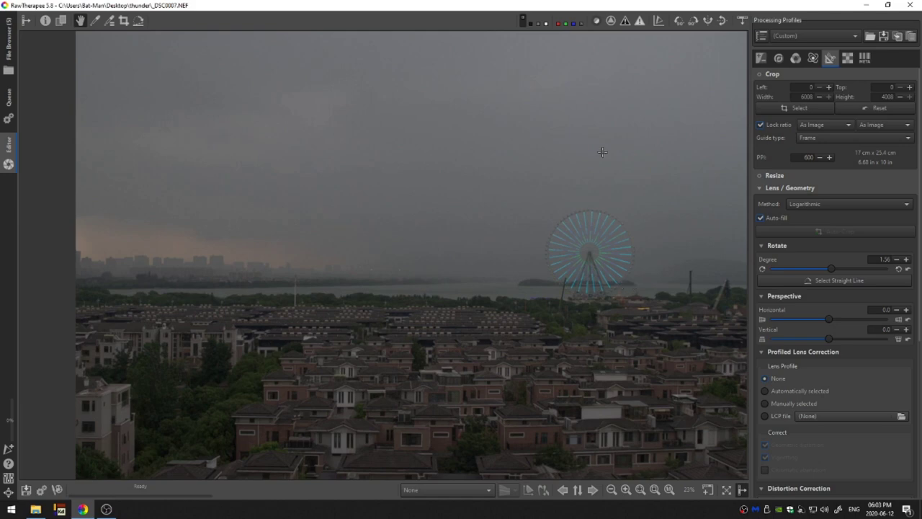
click(768, 391)
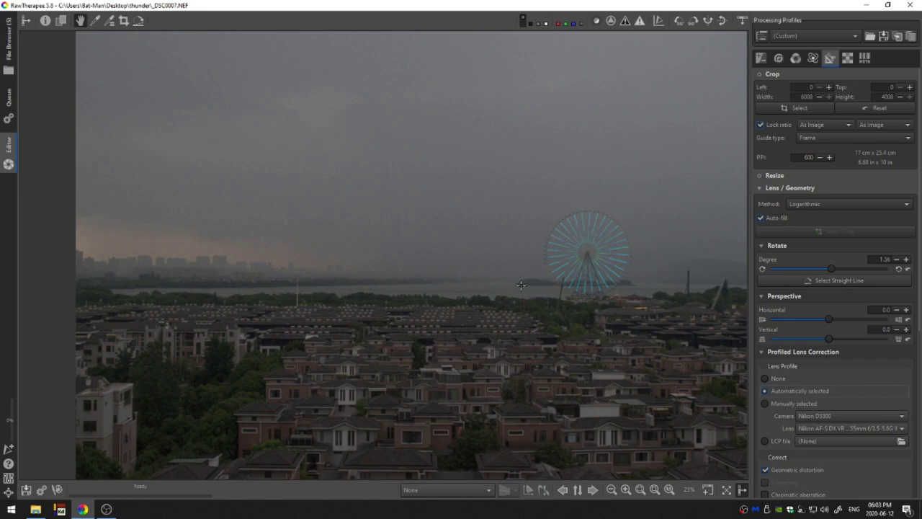
click(50, 22)
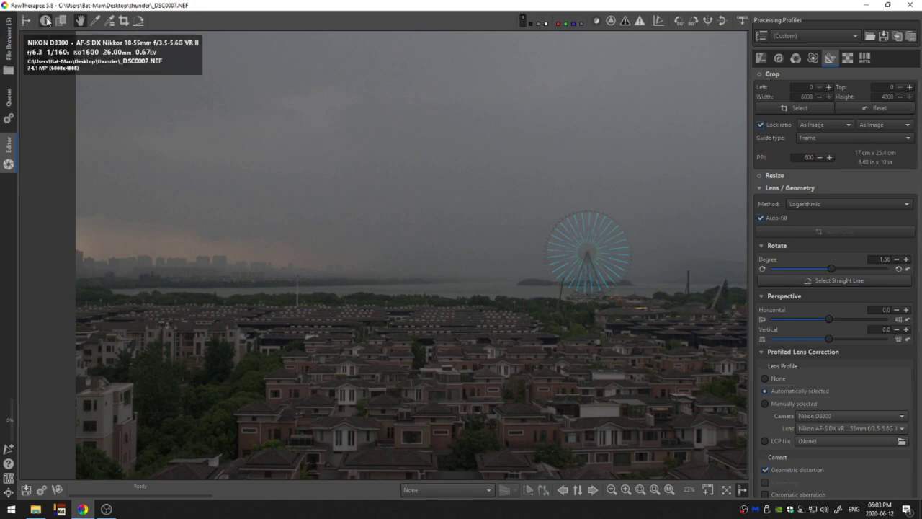
click(46, 22)
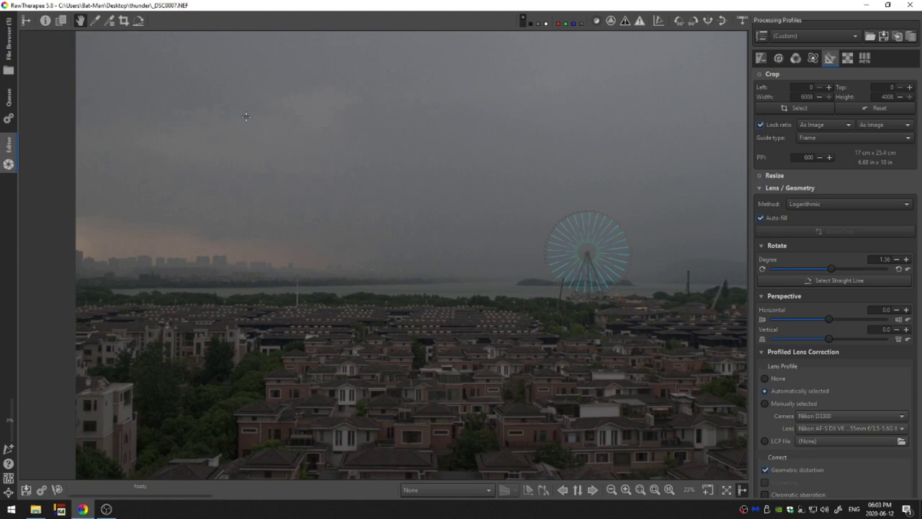
scroll(597, 274, up, 4)
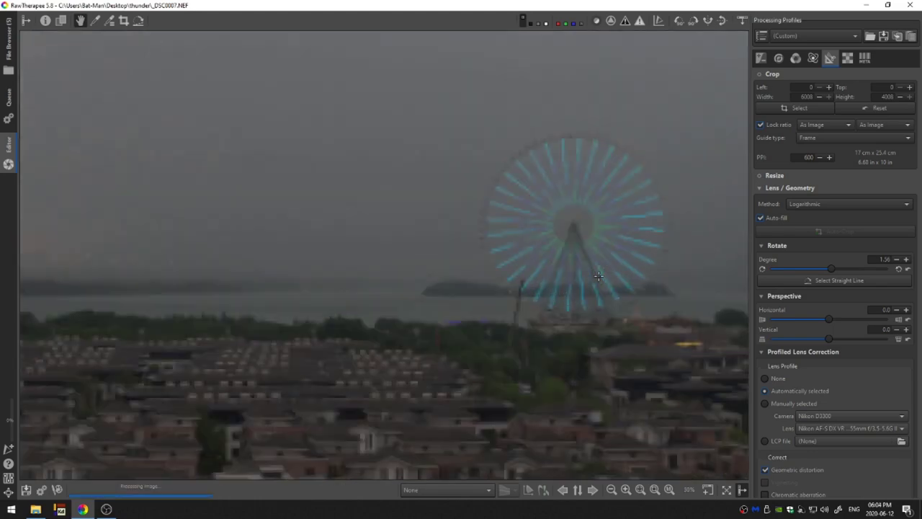
scroll(569, 263, up, 2)
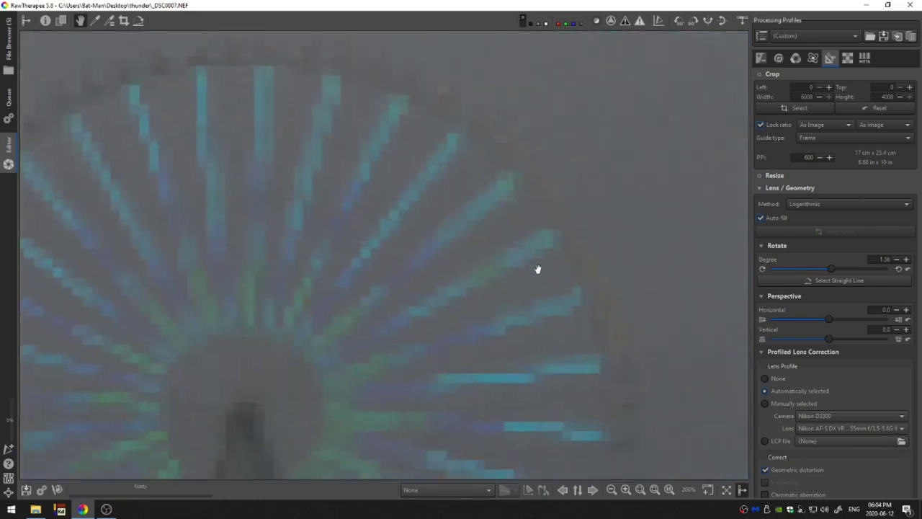
scroll(551, 264, down, 2)
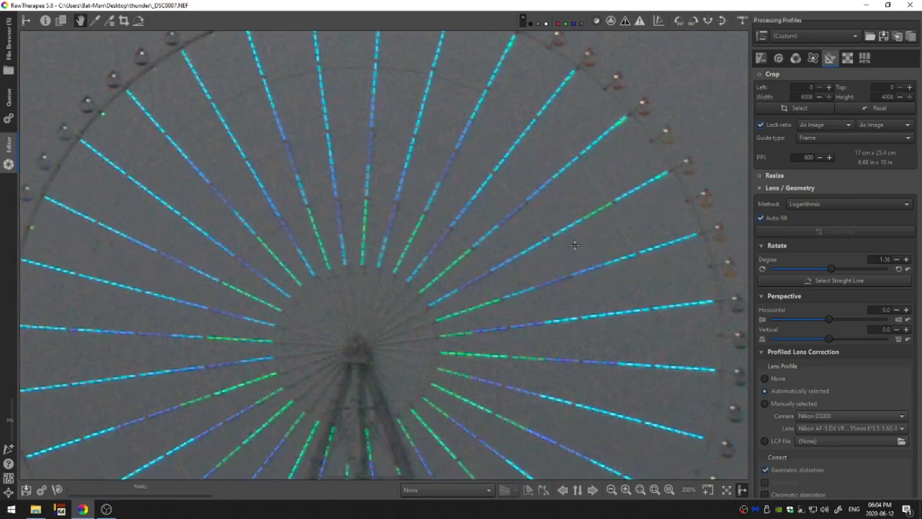
scroll(327, 234, up, 1)
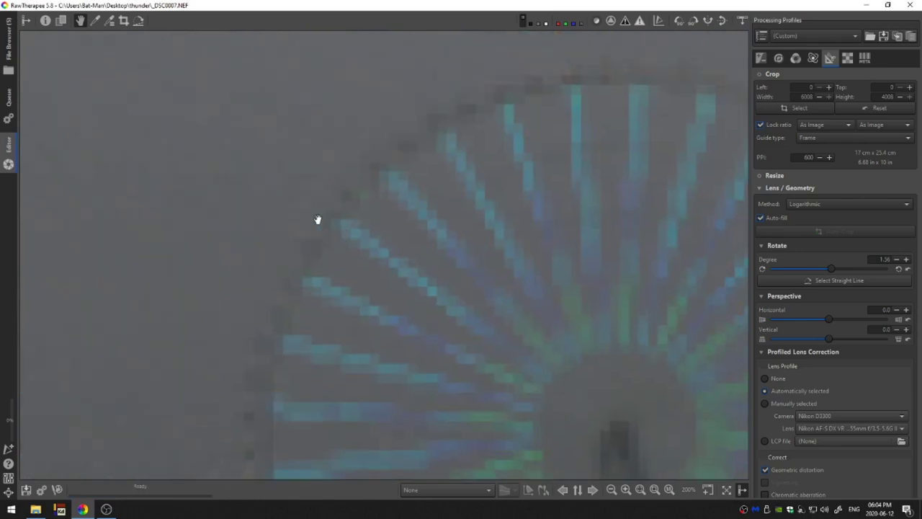
scroll(319, 216, down, 1)
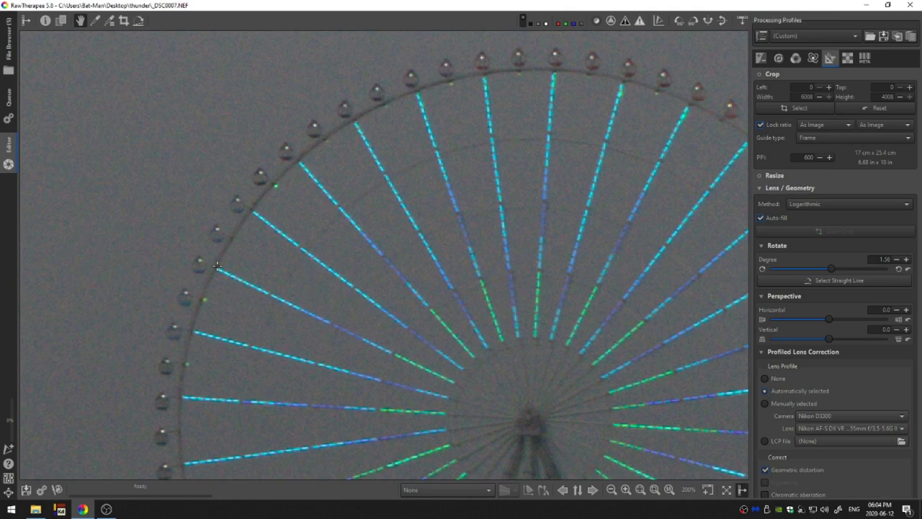
scroll(504, 259, up, 1)
scroll(514, 261, down, 1)
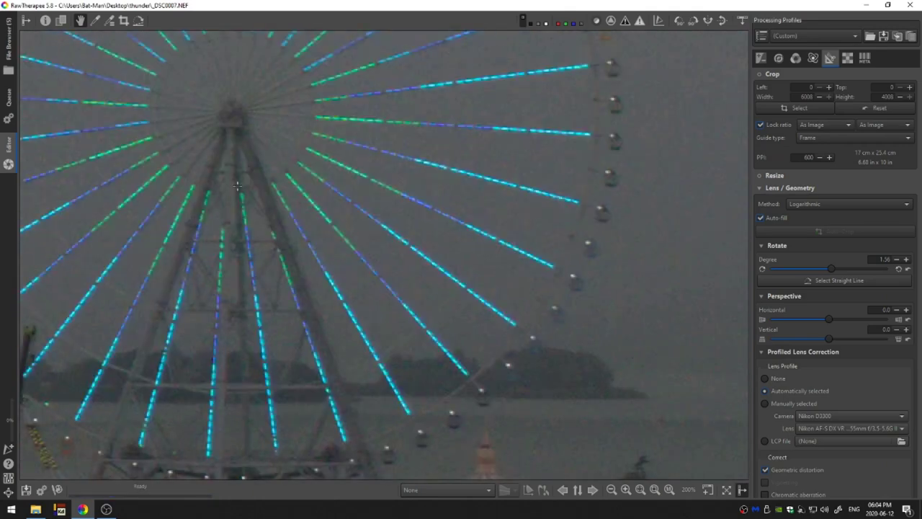
scroll(343, 294, down, 3)
drag(343, 294, 484, 276)
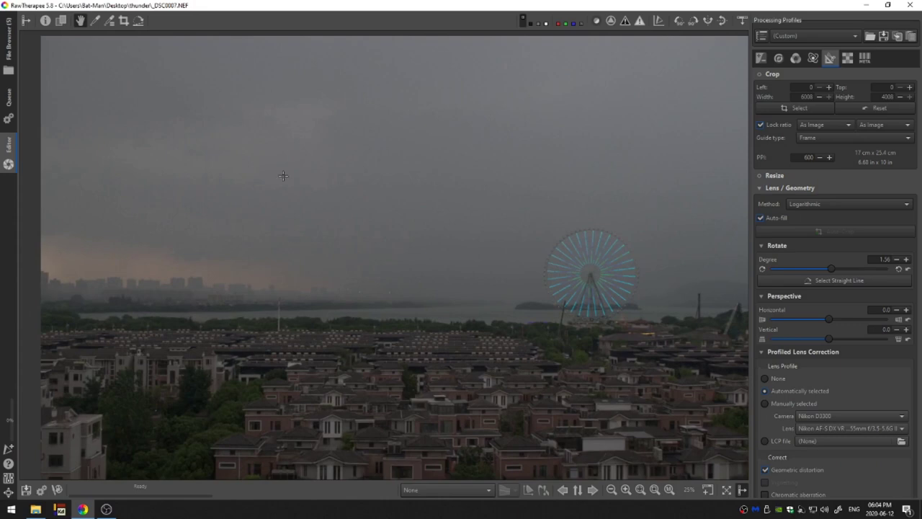
scroll(625, 216, down, 1)
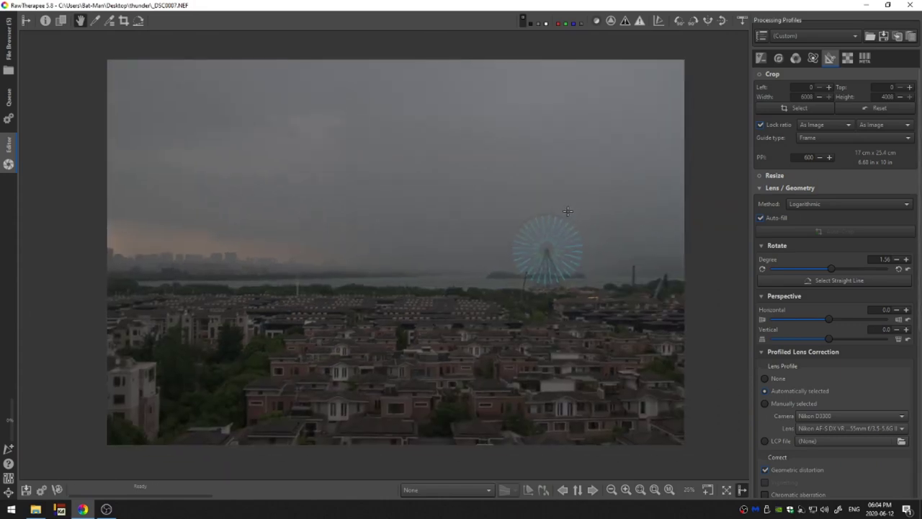
- Set Tone curve 1 to Standard and form an S-curve: black point inward, low point down, upper point up
click(760, 57)
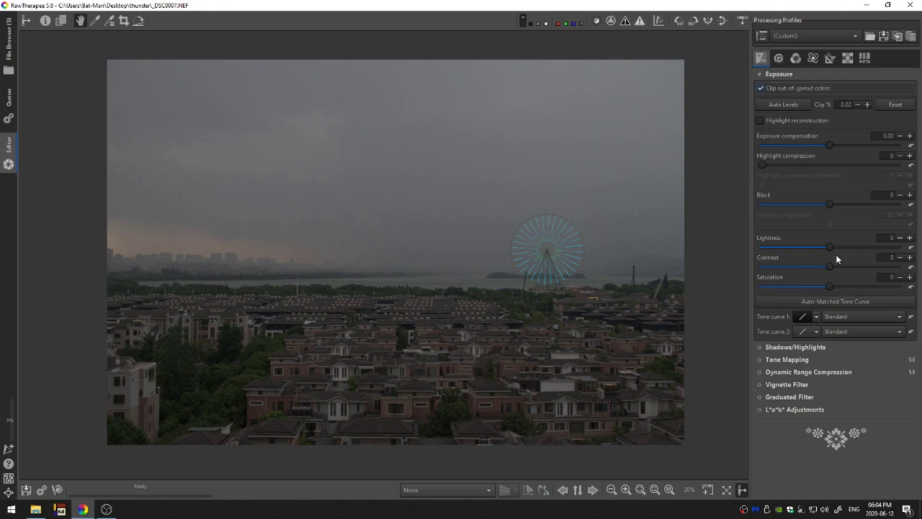
click(819, 319)
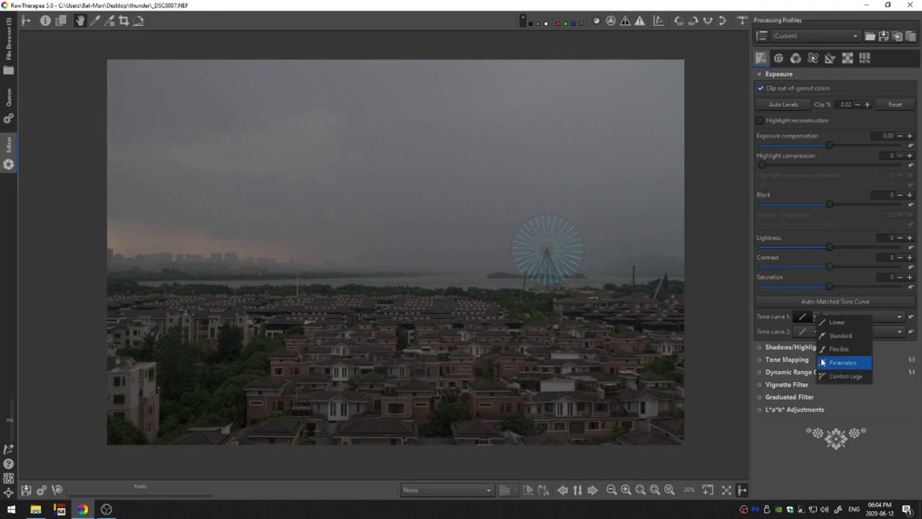
click(837, 334)
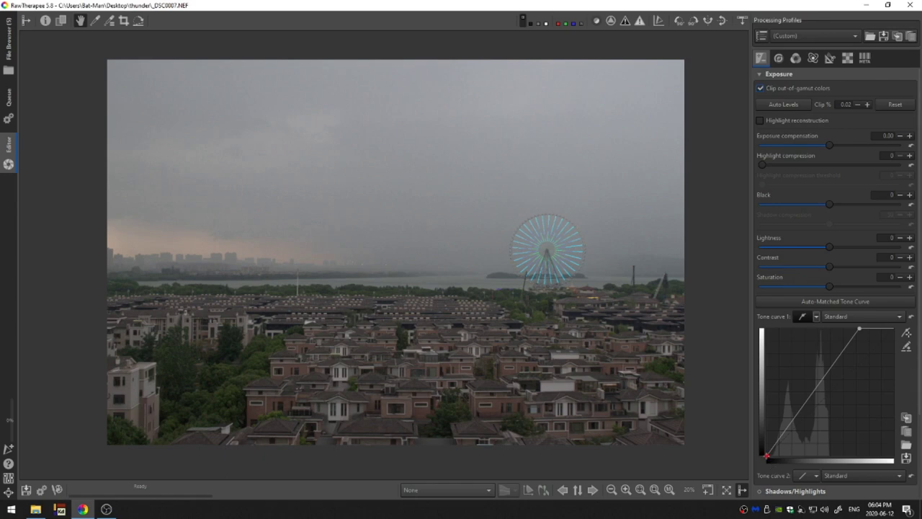
drag(767, 455, 775, 455)
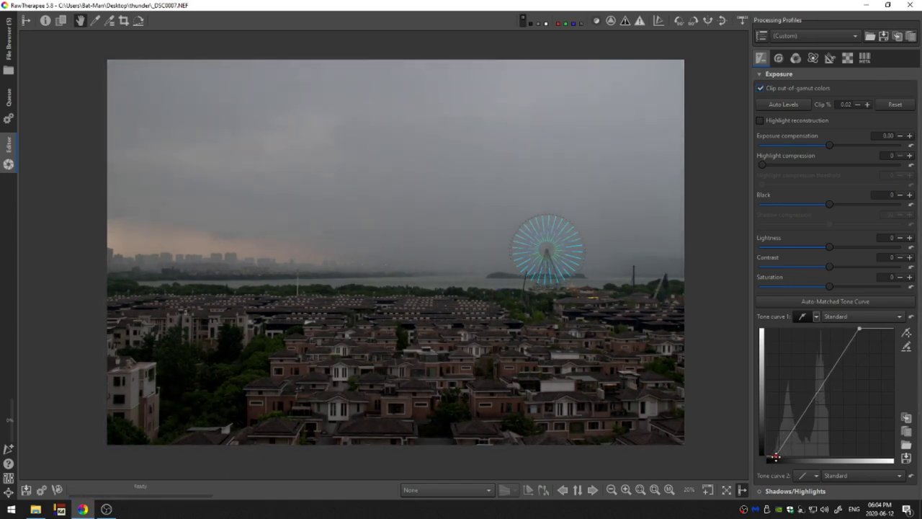
drag(784, 438, 786, 444)
drag(834, 370, 834, 363)
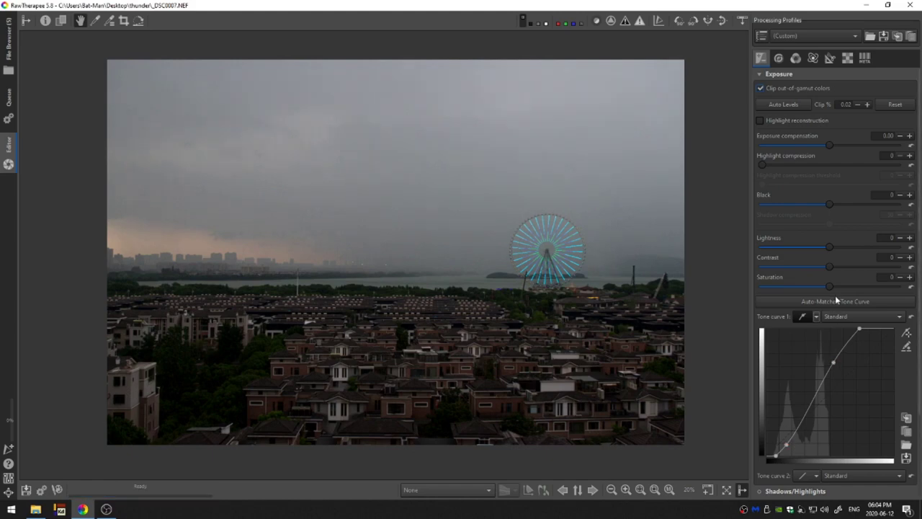
- Compare by temporarily flattening the tone curve, then restore the S-shaped contrast curve
click(818, 317)
click(828, 328)
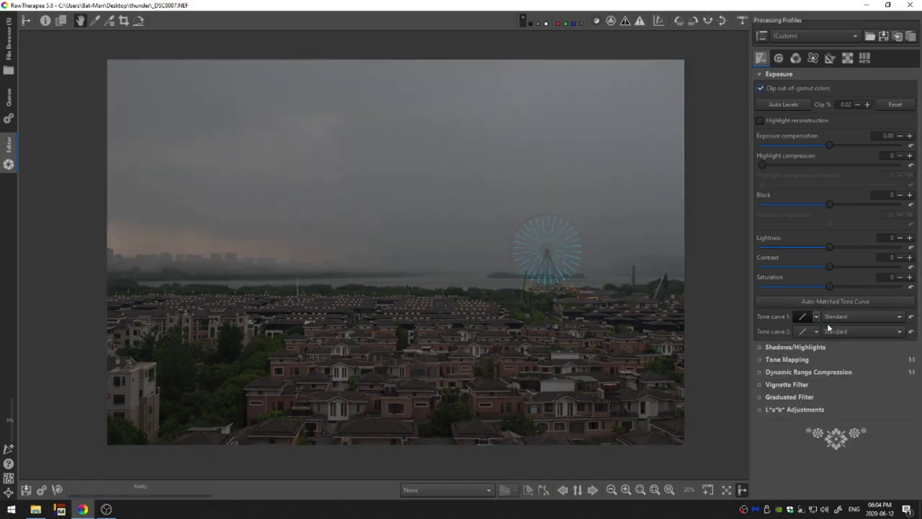
click(817, 318)
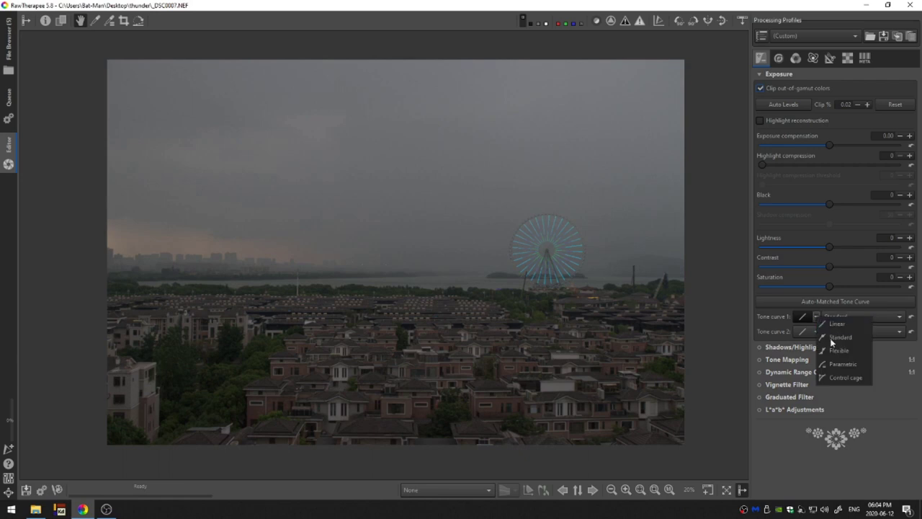
click(830, 338)
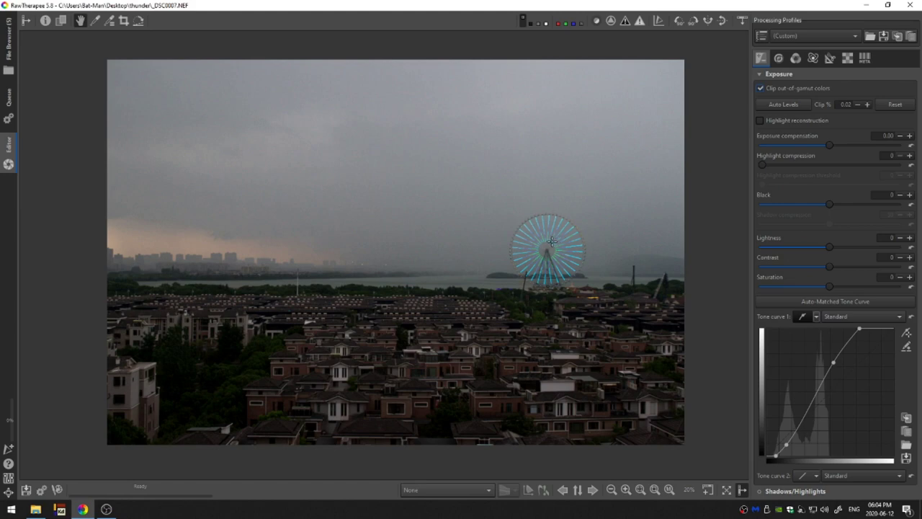
- Lower the black level to -907, trying then resetting exposure compensation to 0.00
drag(777, 455, 774, 458)
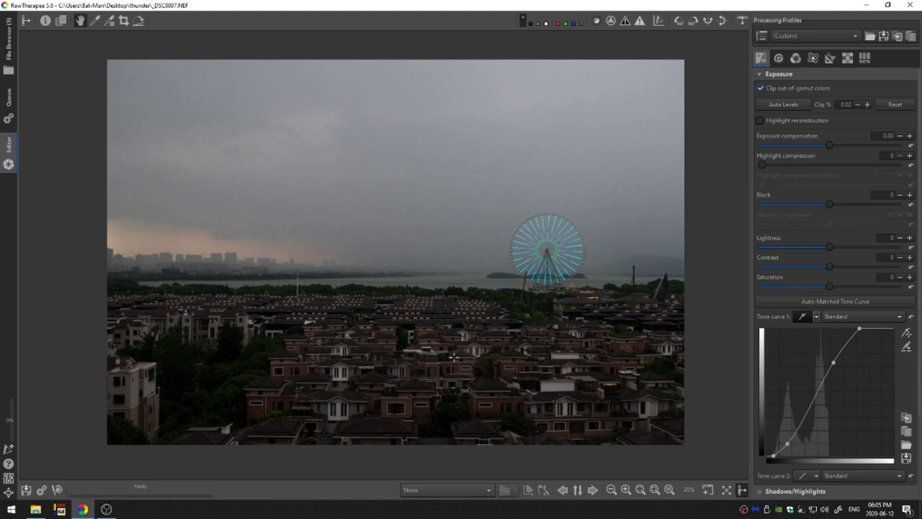
drag(829, 205, 819, 209)
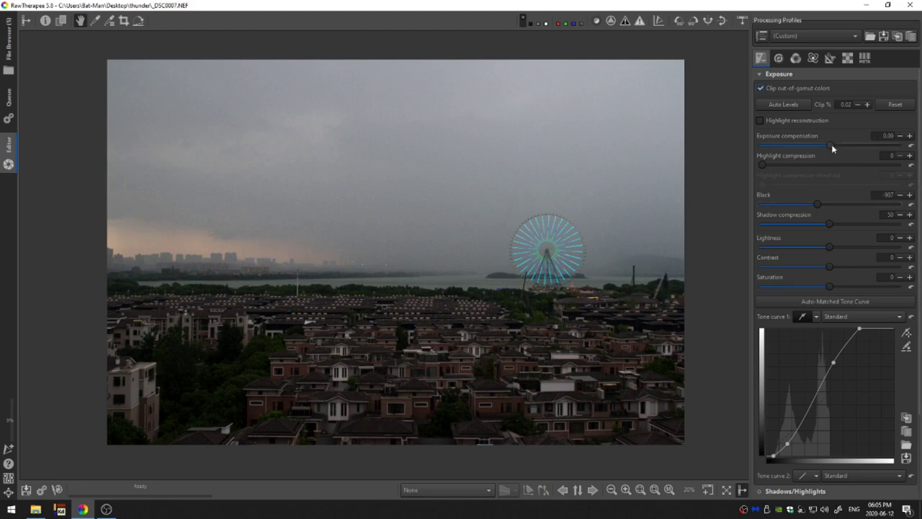
drag(831, 144, 834, 144)
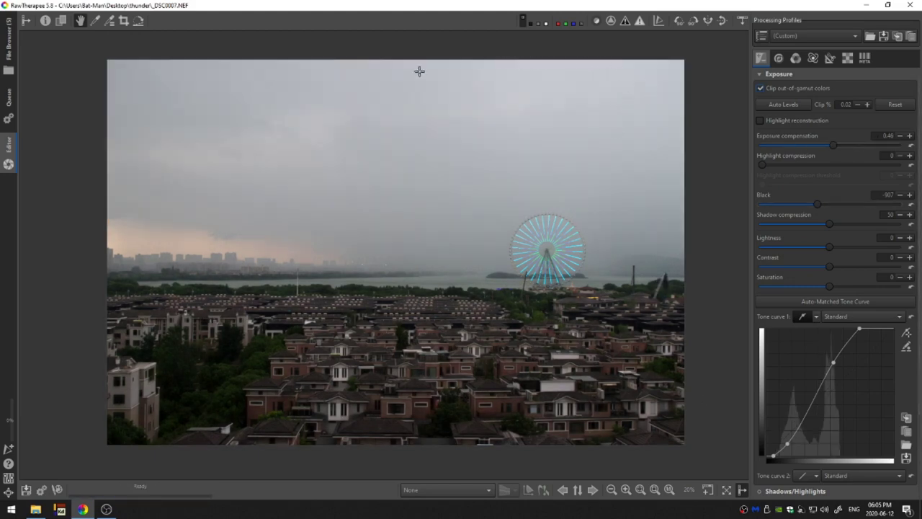
click(910, 146)
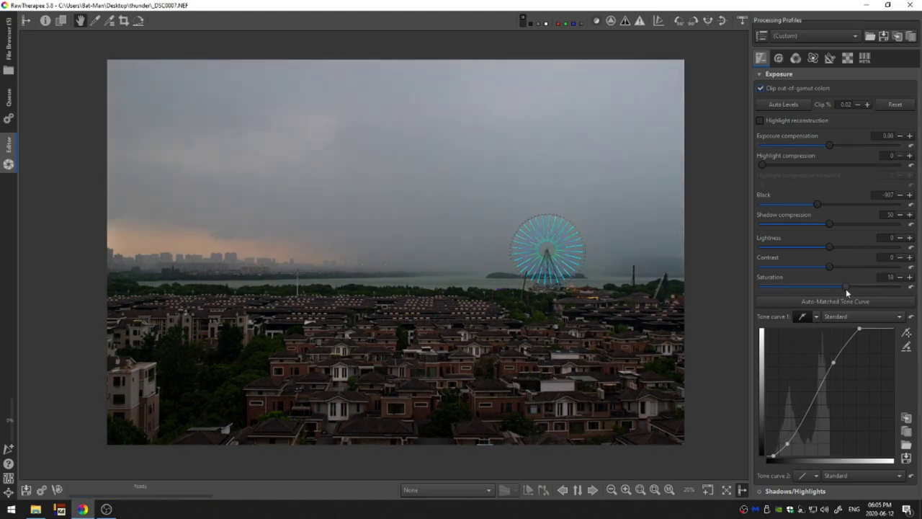
- Raise saturation to 12 and move to the Detail tab's sharpening and local contrast settings
mouse_move(845, 287)
mouse_down()
mouse_move(866, 291)
mouse_move(841, 290)
mouse_up()
click(779, 57)
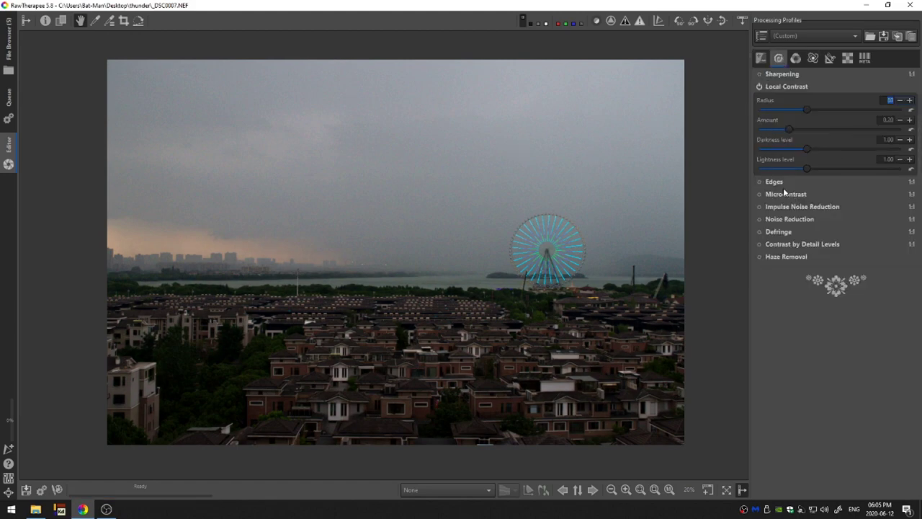
scroll(613, 243, up, 4)
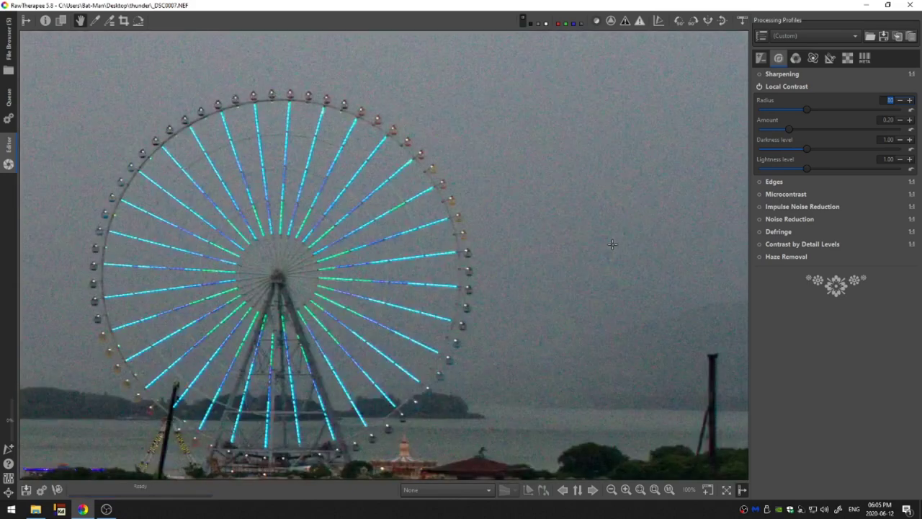
scroll(589, 246, down, 4)
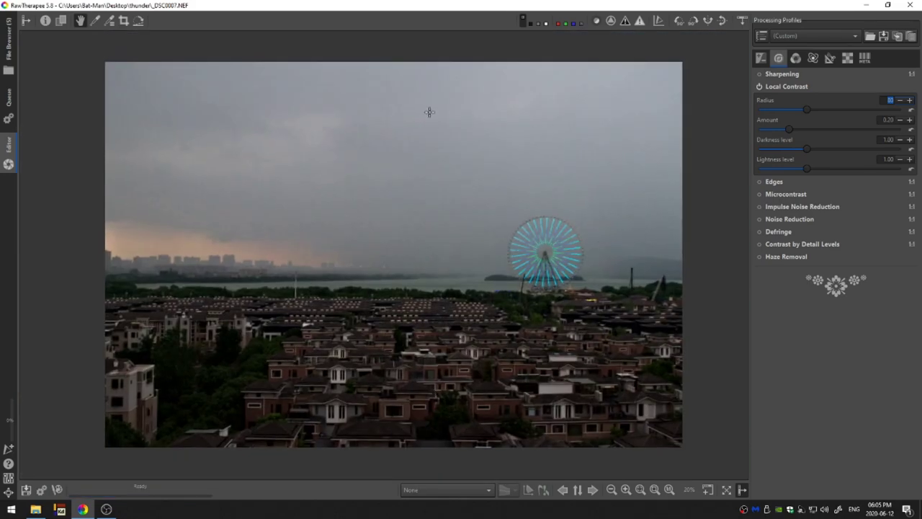
- On the Color tab, expand the Color Toning settings
click(795, 57)
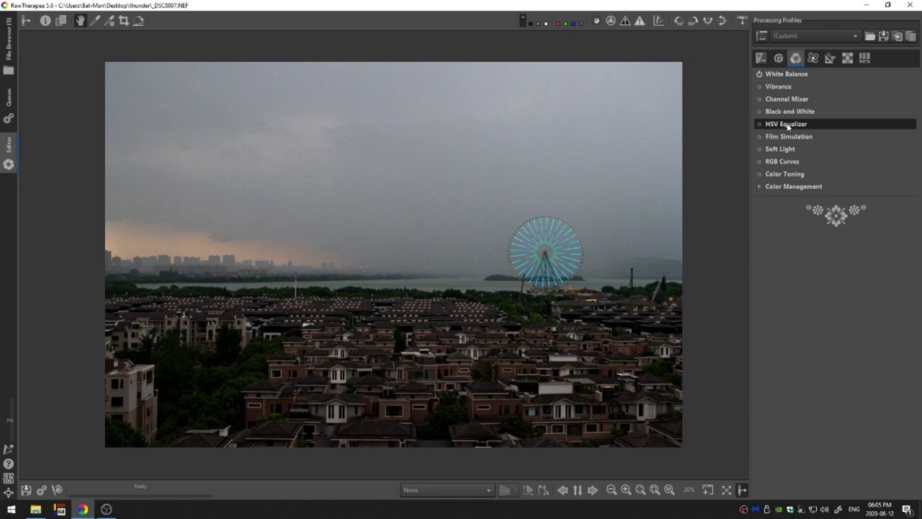
click(787, 125)
click(785, 125)
click(757, 174)
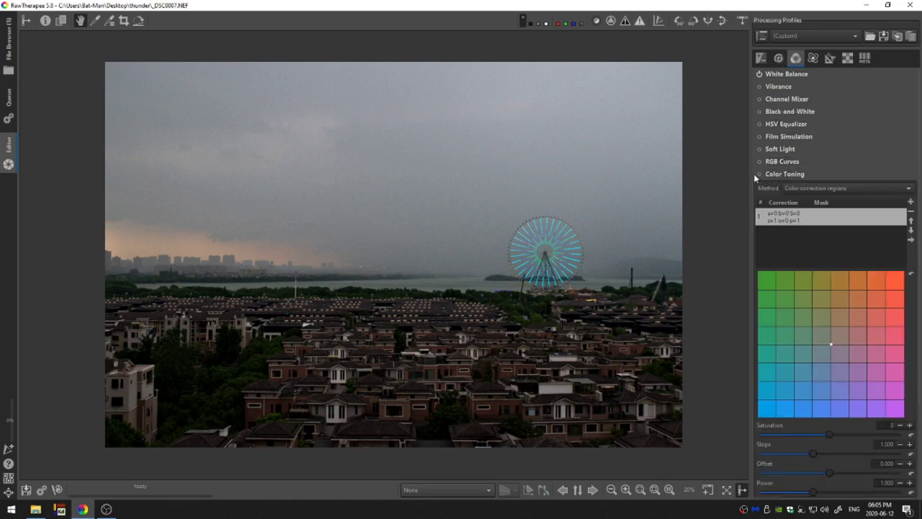
scroll(826, 344, down, 3)
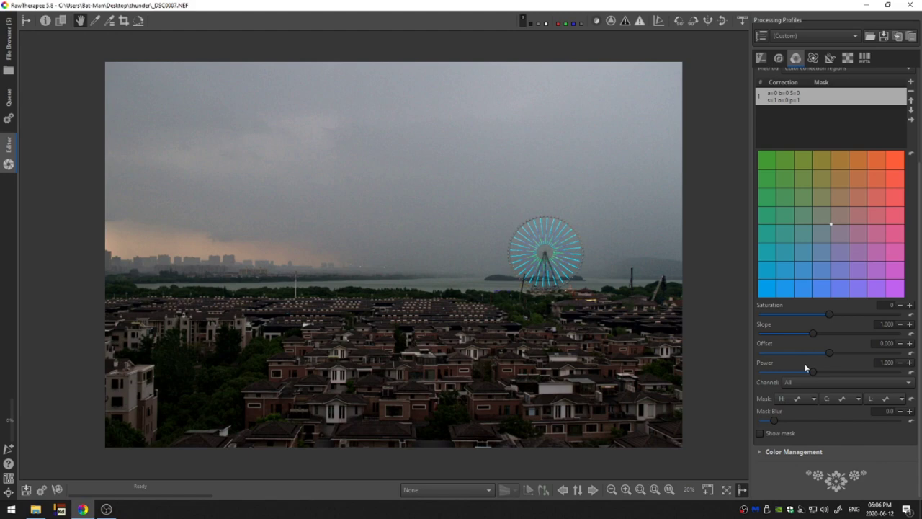
- Switch the chroma (C) mask to a flexible curve and lower its left end
click(858, 399)
click(880, 420)
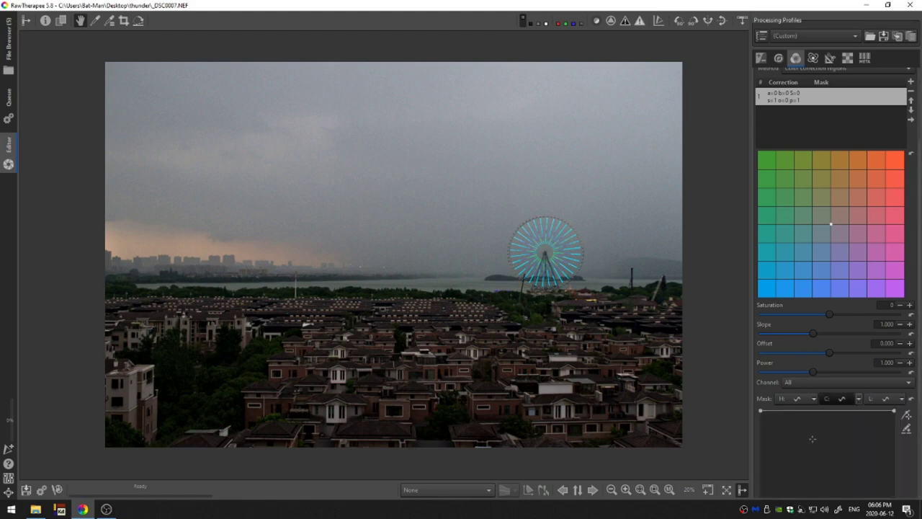
scroll(813, 439, down, 3)
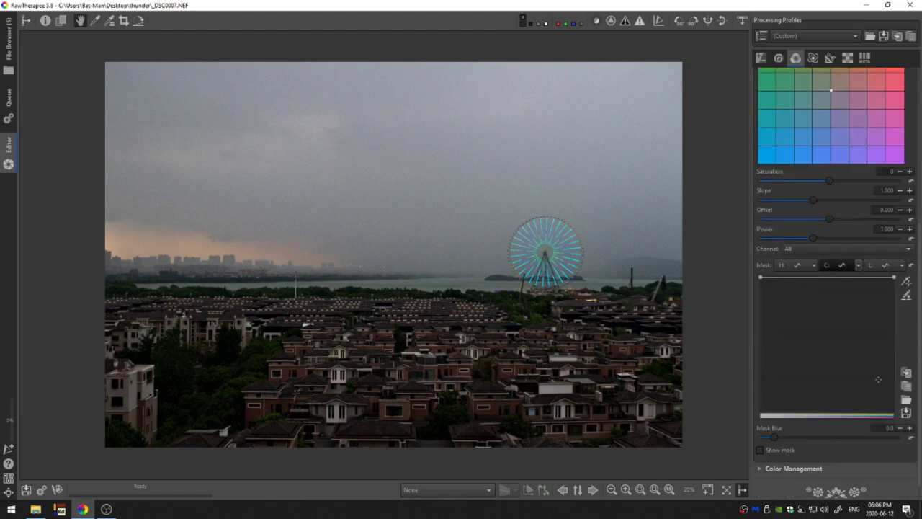
click(906, 280)
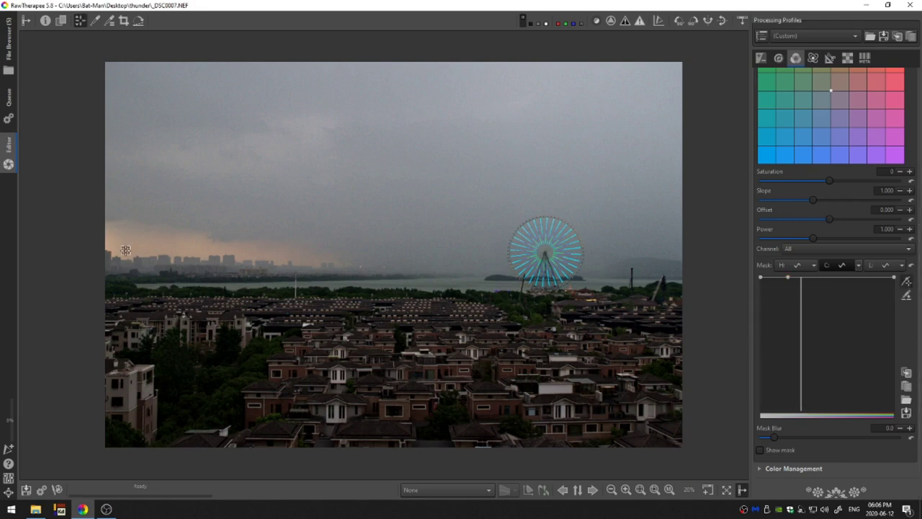
drag(762, 279, 765, 357)
- Tint the toning green and shape the chroma mask into a bell with both ends at zero
drag(817, 81, 792, 68)
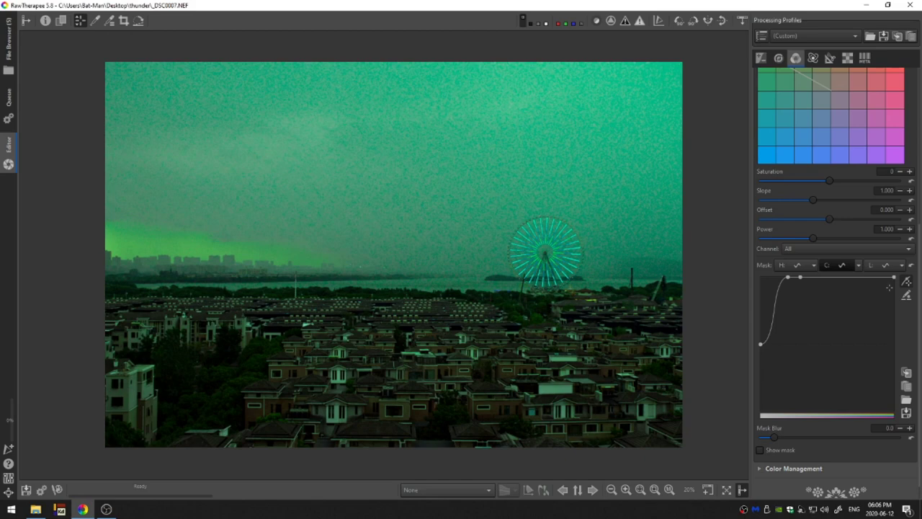
drag(889, 288, 899, 410)
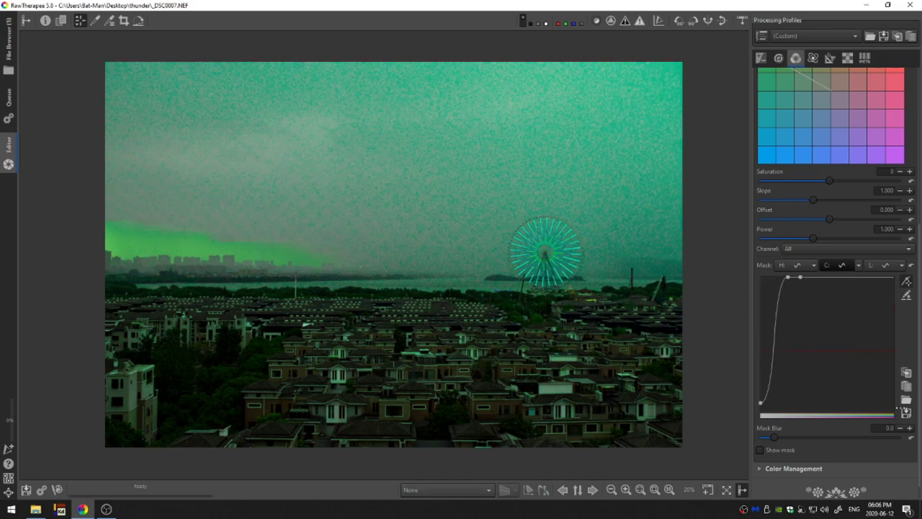
drag(852, 378, 894, 405)
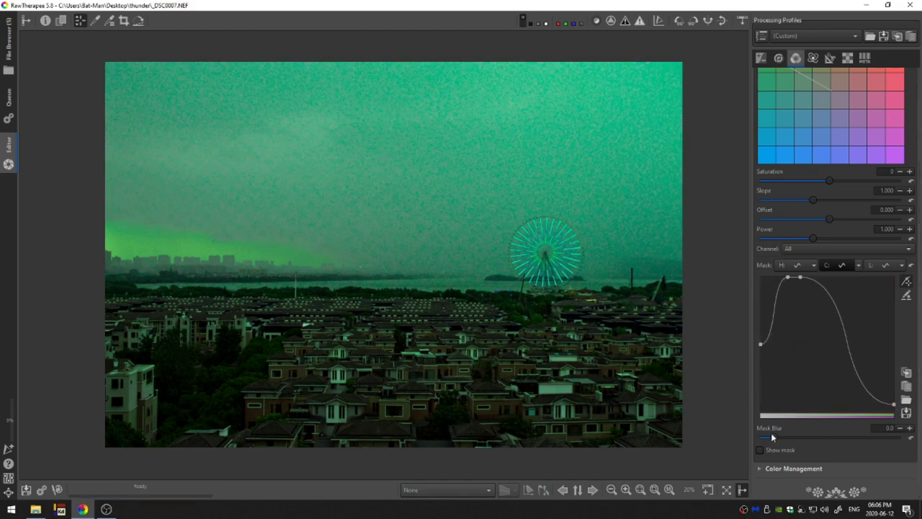
drag(762, 369, 761, 407)
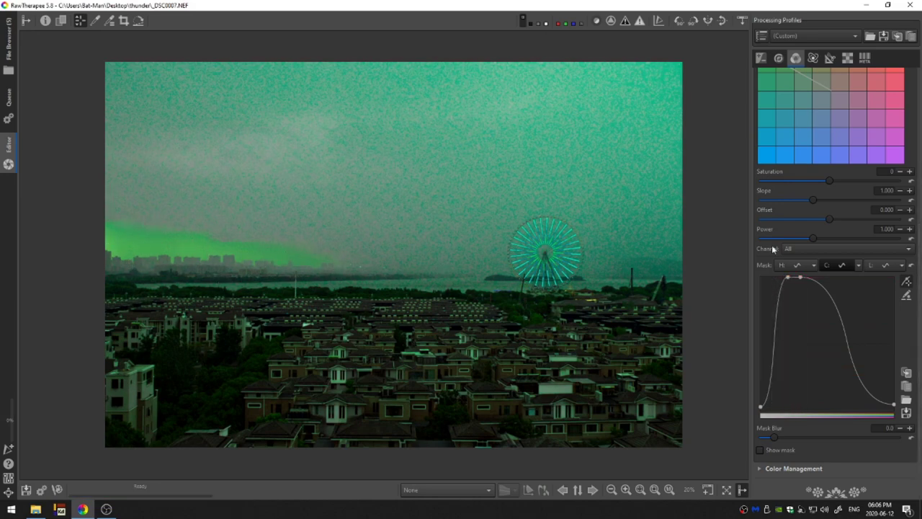
scroll(854, 214, up, 3)
scroll(854, 214, down, 1)
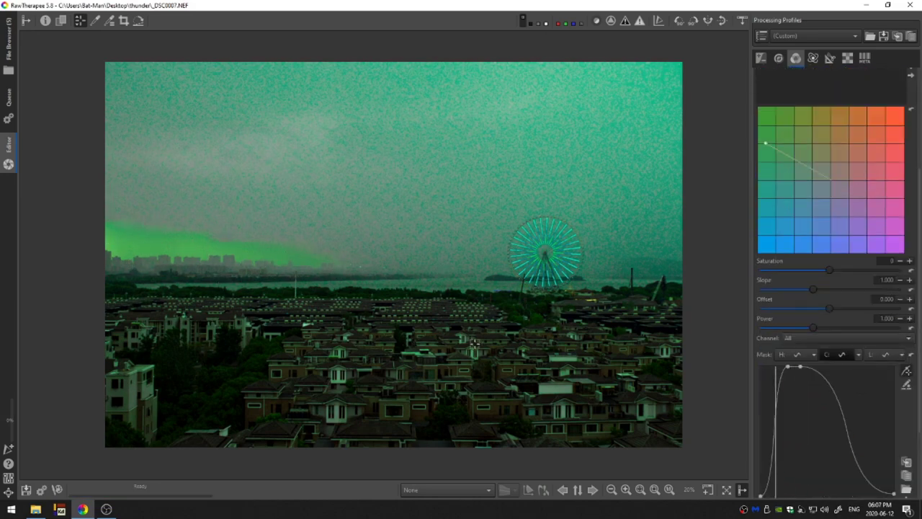
scroll(760, 454, down, 3)
- With the mask preview shown, steepen the C curve's rising edge and widen its flat top
click(760, 450)
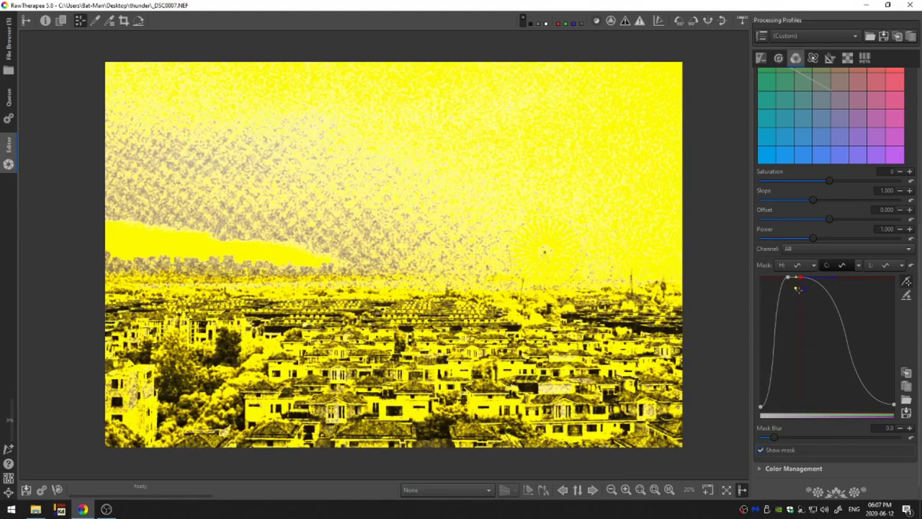
drag(785, 294, 791, 298)
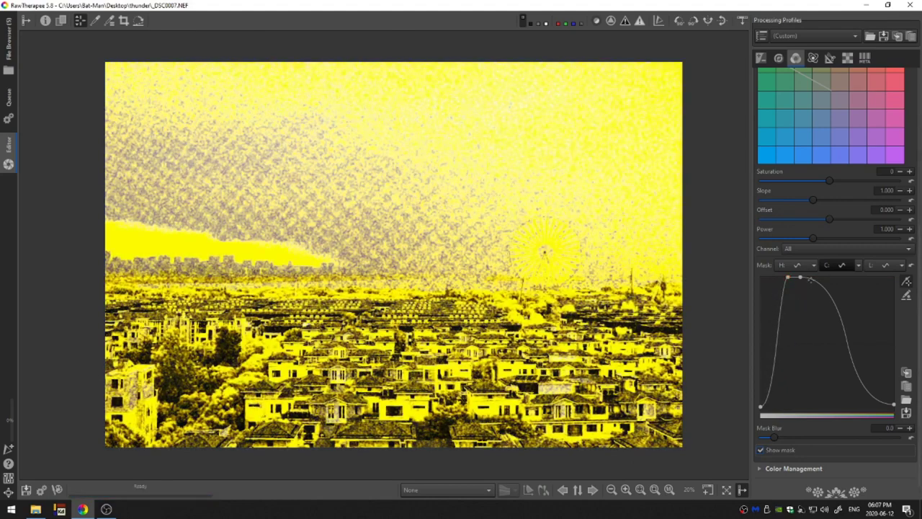
mouse_move(802, 291)
mouse_down()
mouse_move(820, 288)
mouse_move(800, 280)
mouse_up()
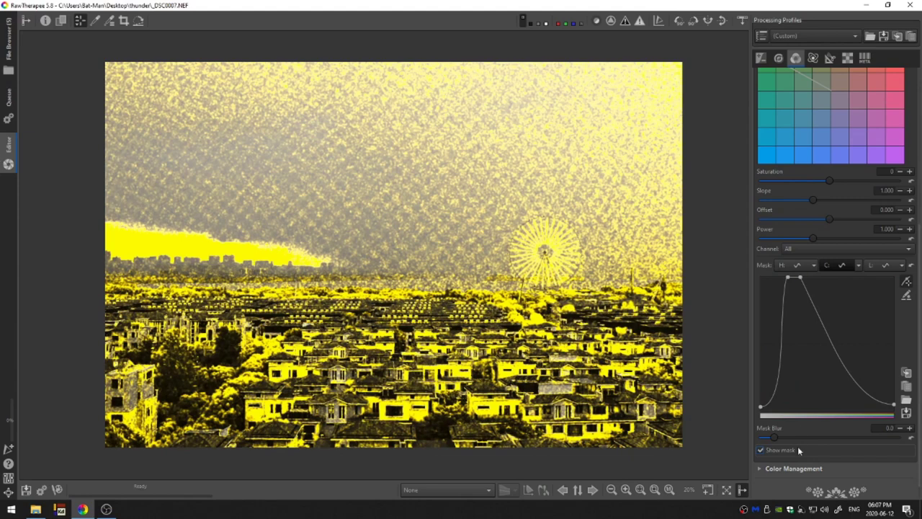
click(762, 451)
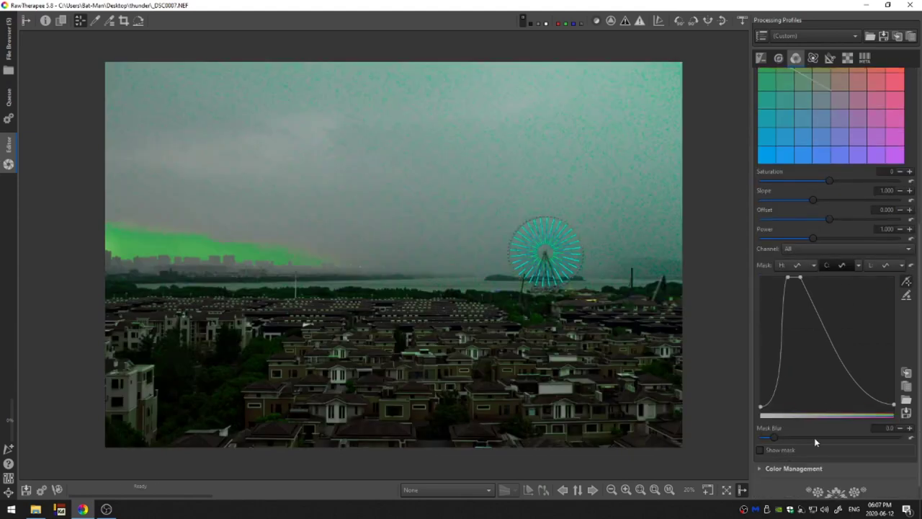
- Set Mask Blur to 5.5, move the toning to warm orange-pink, and raise saturation to 11
drag(775, 439, 805, 438)
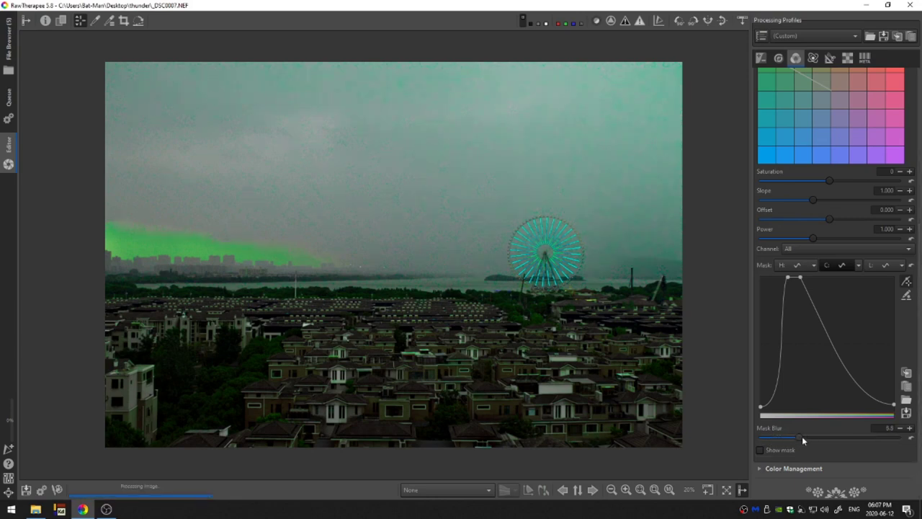
scroll(830, 319, up, 3)
drag(766, 185, 865, 202)
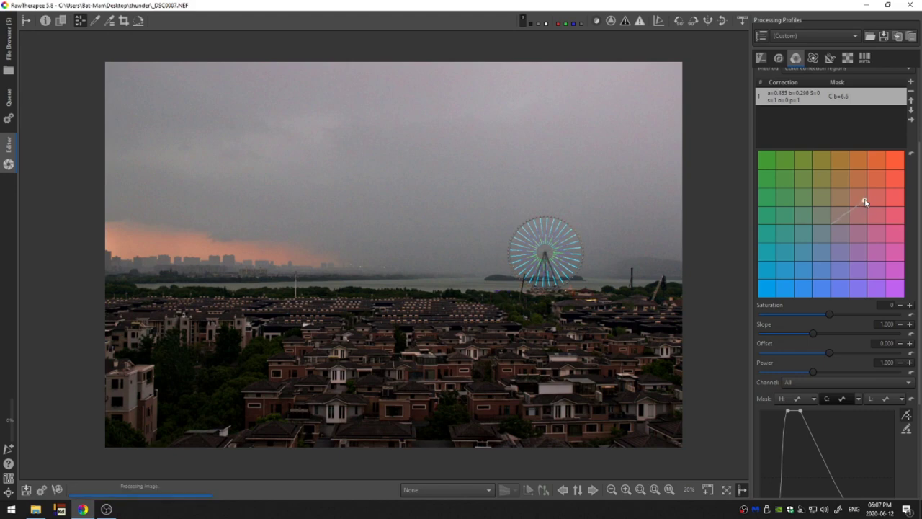
scroll(837, 355, down, 3)
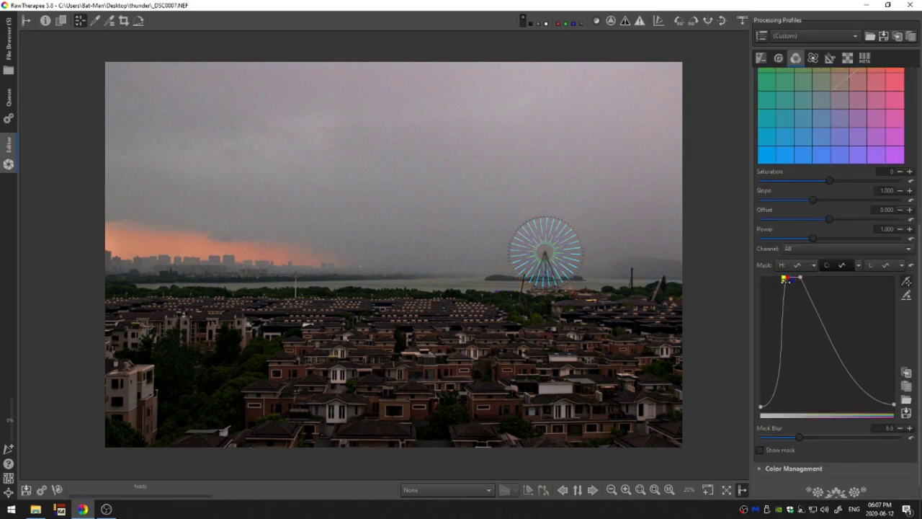
scroll(838, 273, up, 3)
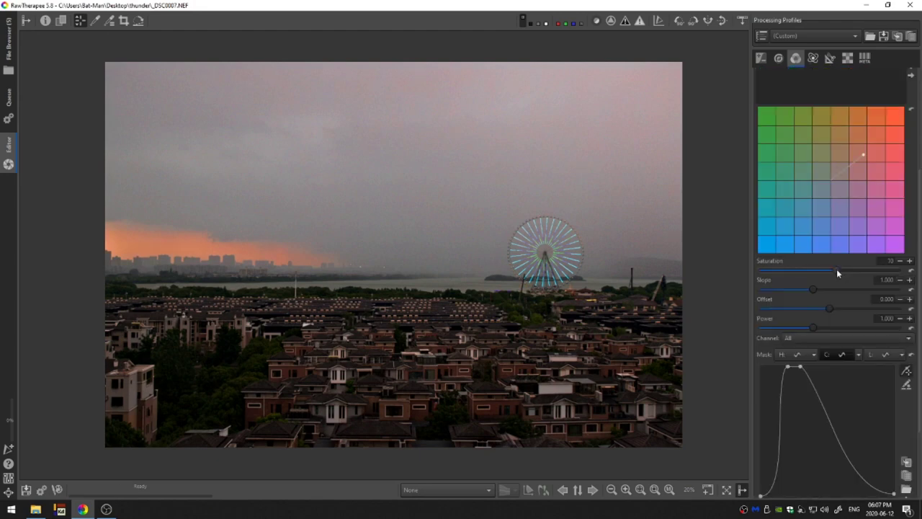
drag(837, 272, 816, 289)
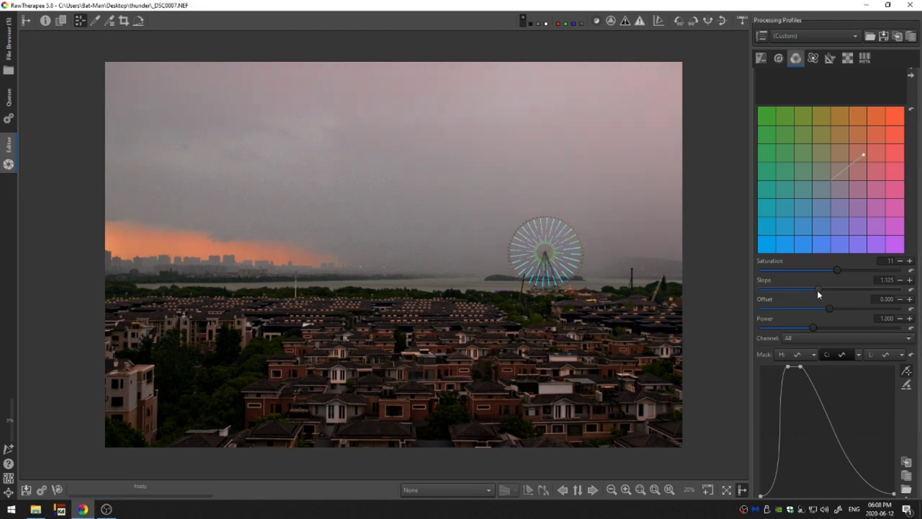
- Send the toned photo to GIMP, then also send the untoned version as _DSC0007-1.tif
click(778, 180)
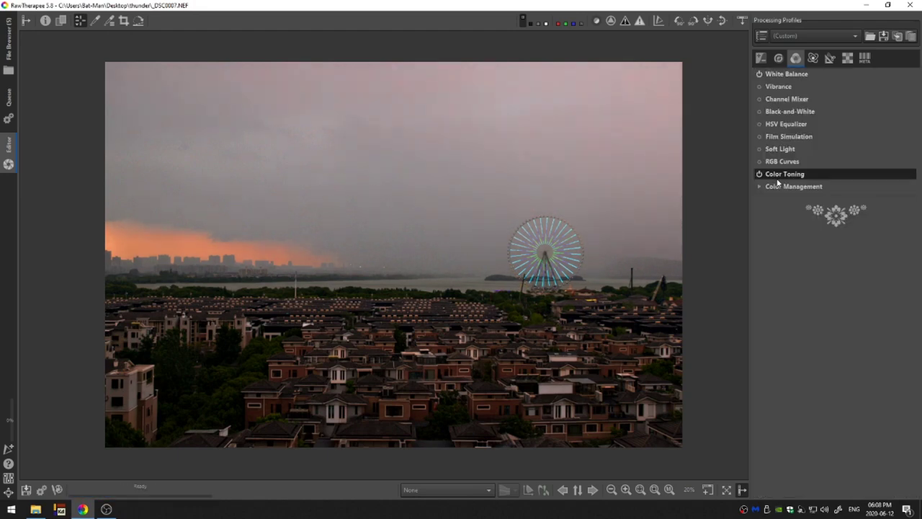
click(57, 489)
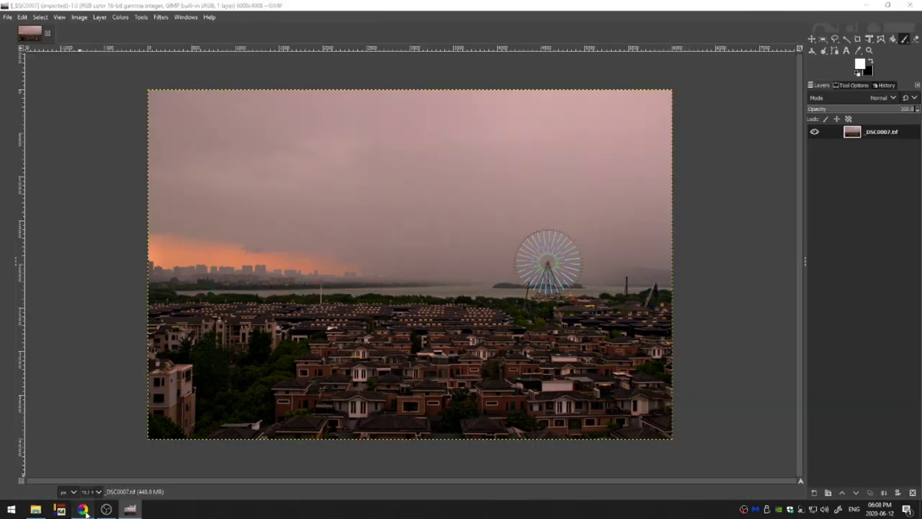
click(83, 509)
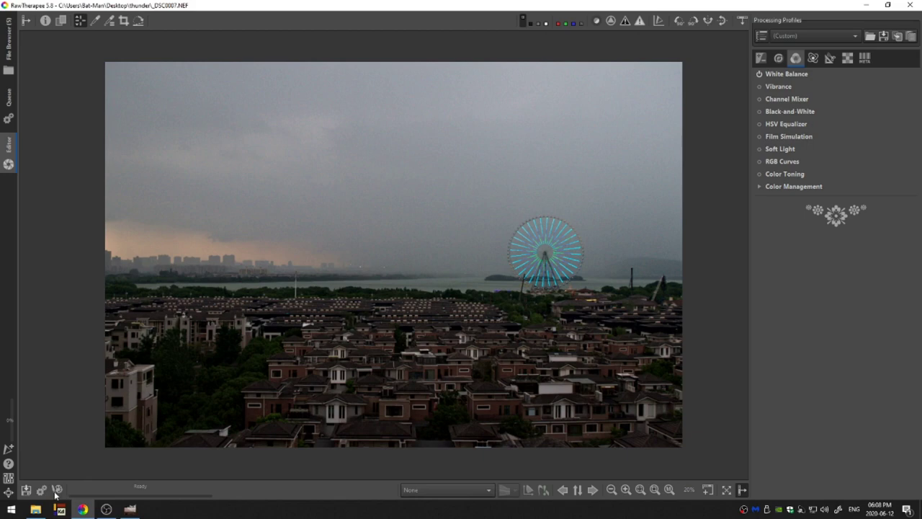
click(57, 490)
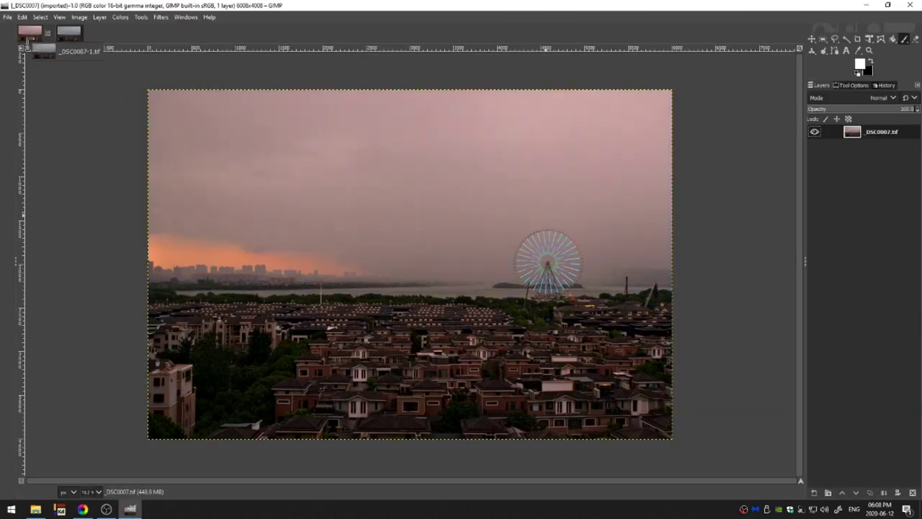
- Layer _DSC0007-1.tif over the toned photo, close its separate image, and give it a black mask
drag(28, 39, 297, 276)
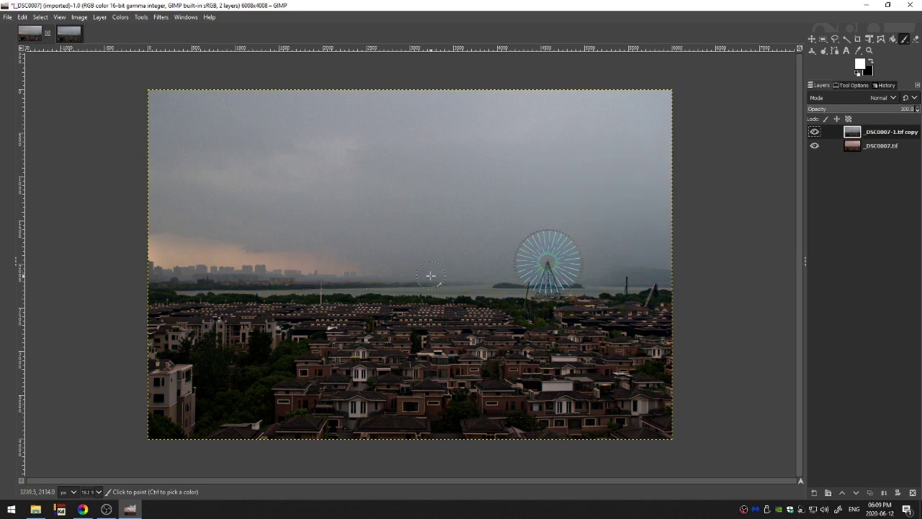
click(69, 33)
click(76, 33)
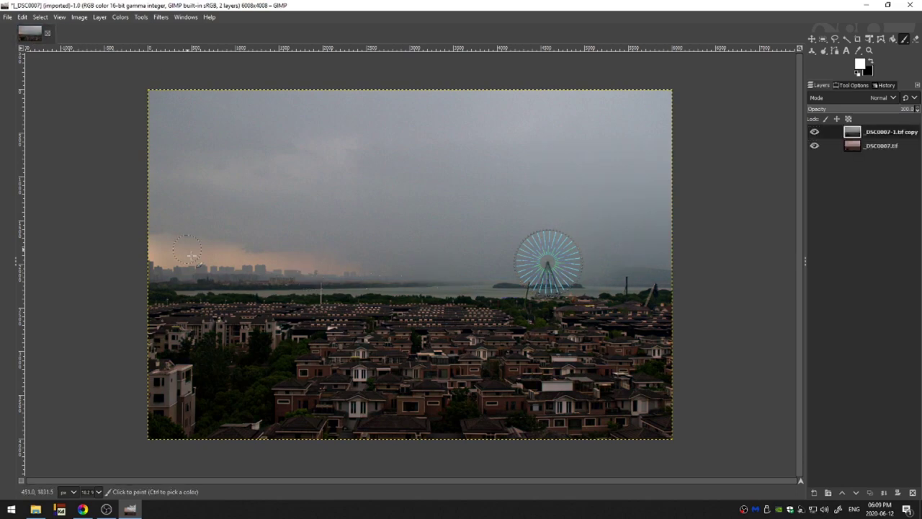
click(898, 493)
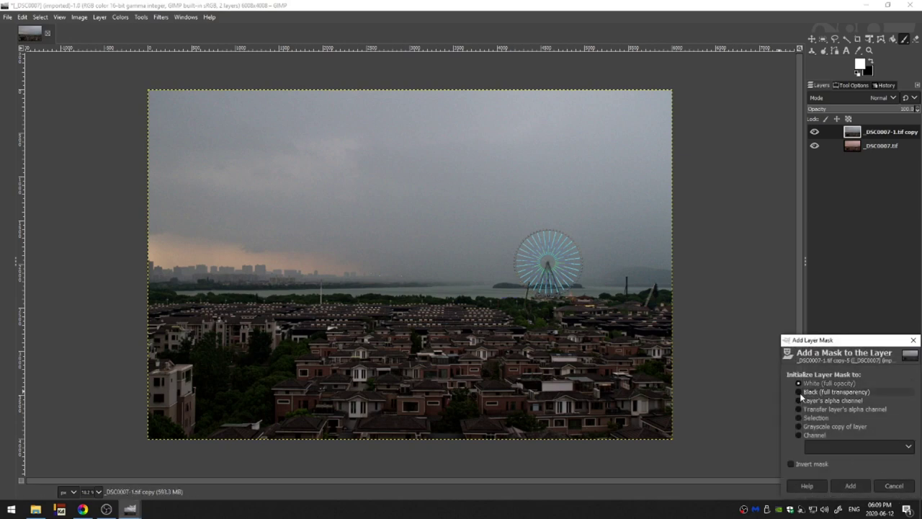
click(850, 486)
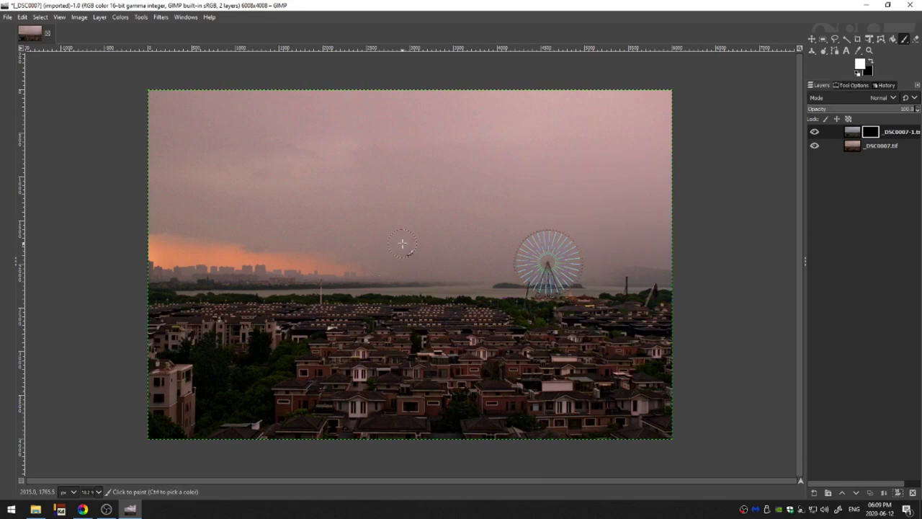
- Enlarge the paintbrush to about 782 and paint the mask white across the horizon and sky
click(854, 85)
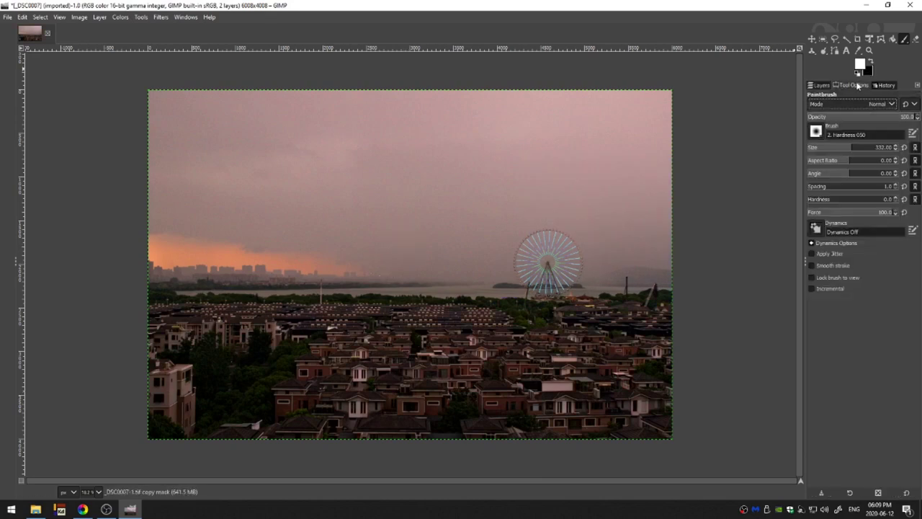
click(868, 152)
drag(874, 151, 887, 151)
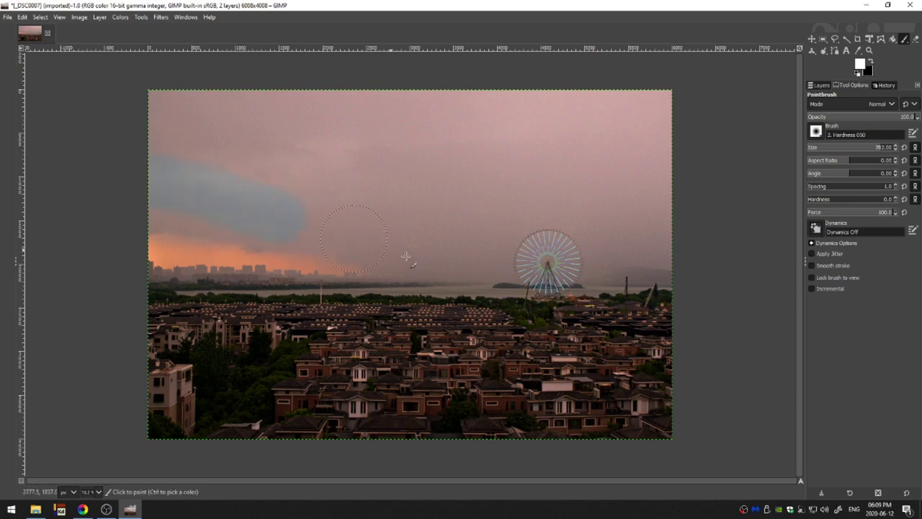
drag(440, 270, 456, 296)
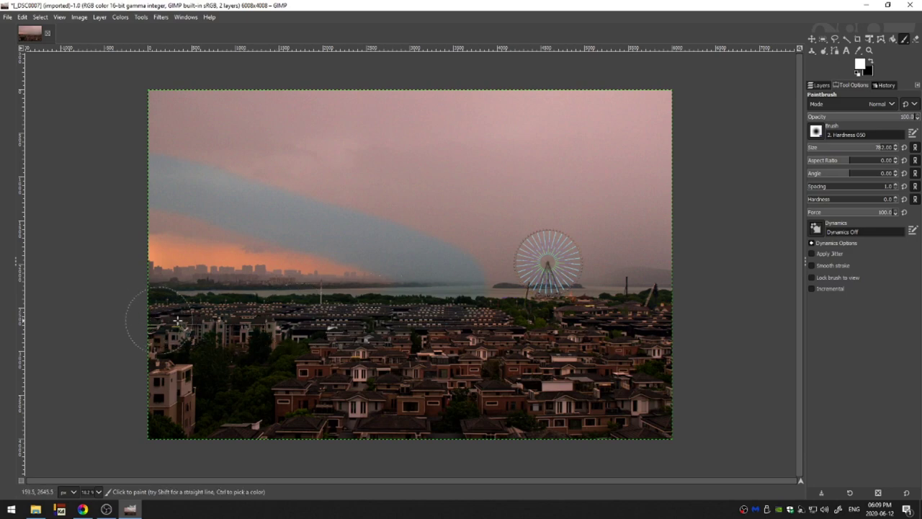
mouse_move(276, 92)
mouse_down()
mouse_move(149, 102)
mouse_move(149, 130)
mouse_move(189, 154)
mouse_up()
drag(645, 144, 588, 123)
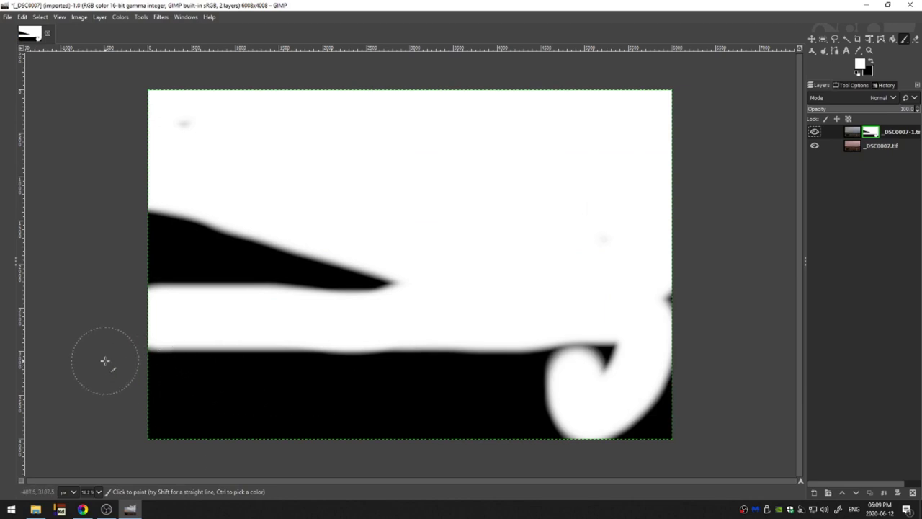
- Paint white over the mask's lower black band and a stray sky spot, then return to the photo
drag(103, 362, 274, 359)
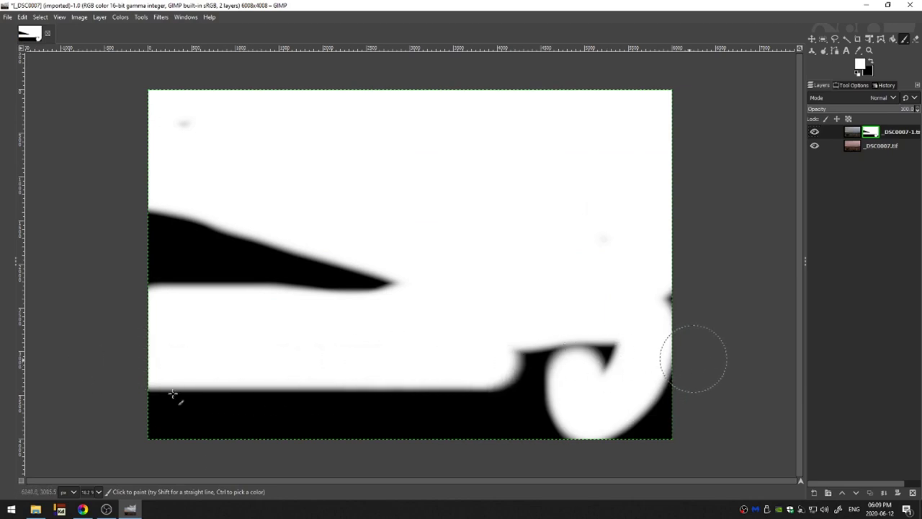
drag(136, 398, 653, 400)
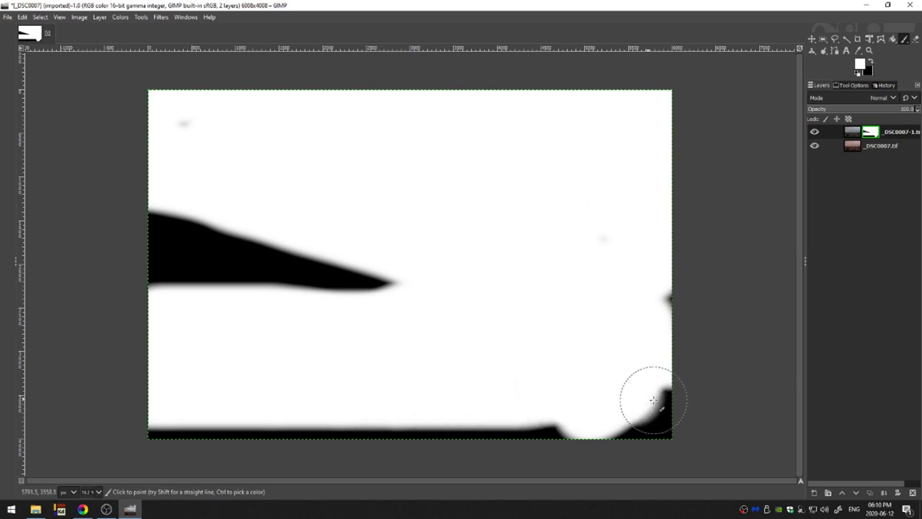
mouse_move(103, 425)
mouse_down()
mouse_move(691, 435)
mouse_move(649, 417)
mouse_move(645, 399)
mouse_move(645, 352)
mouse_move(651, 371)
mouse_move(668, 347)
mouse_move(664, 295)
mouse_up()
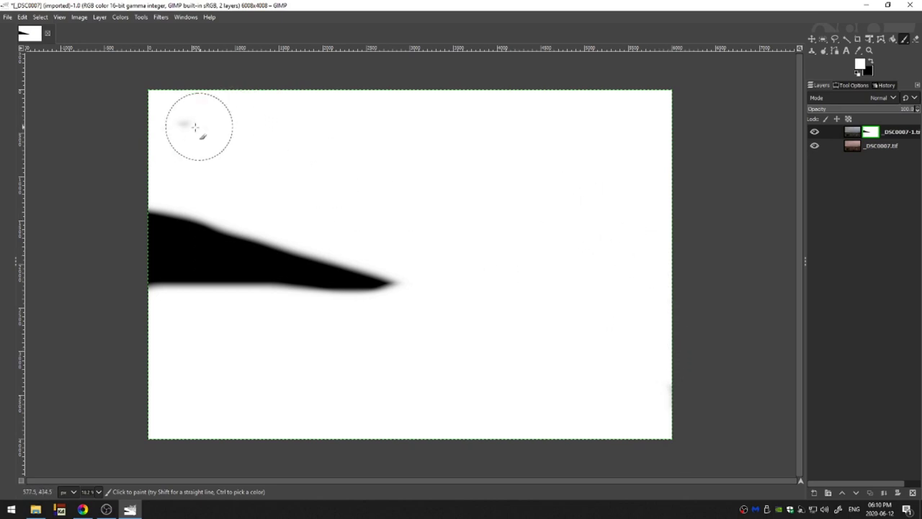
drag(200, 131, 171, 134)
alt+click(863, 133)
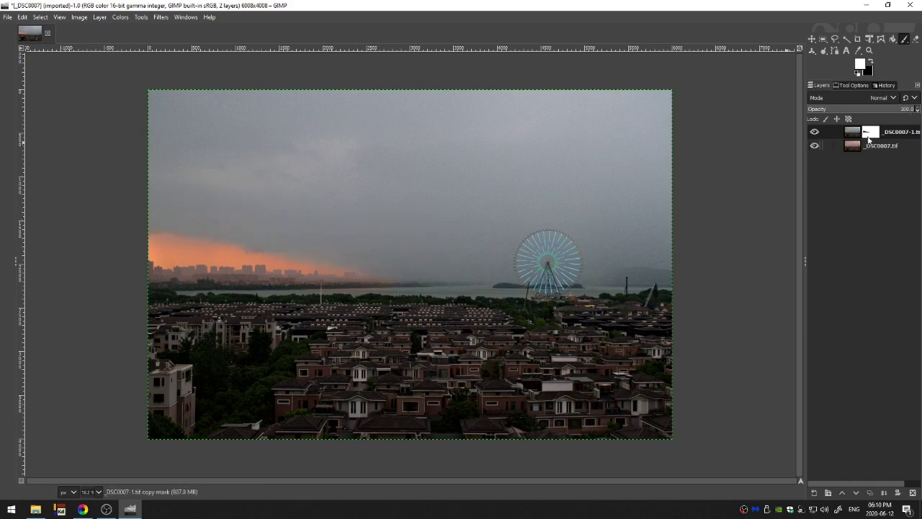
- Make black the foreground colour and lower the paintbrush opacity to about 22.8
click(871, 63)
click(850, 85)
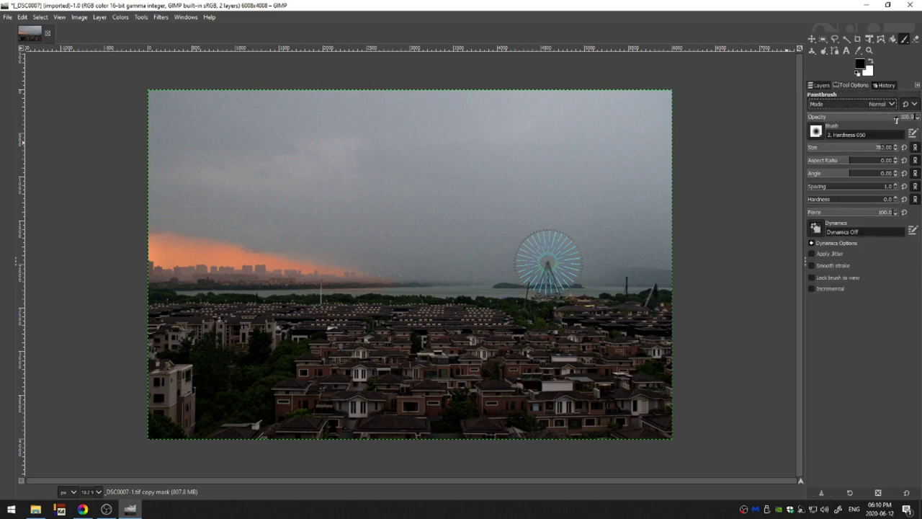
drag(896, 120, 830, 126)
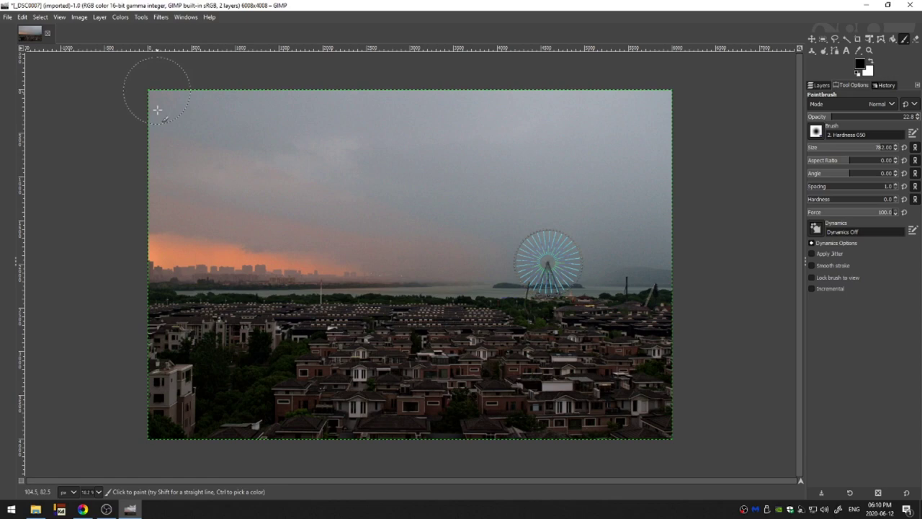
- Open the Curves adjustment, move its window aside, and cancel without applying
click(818, 85)
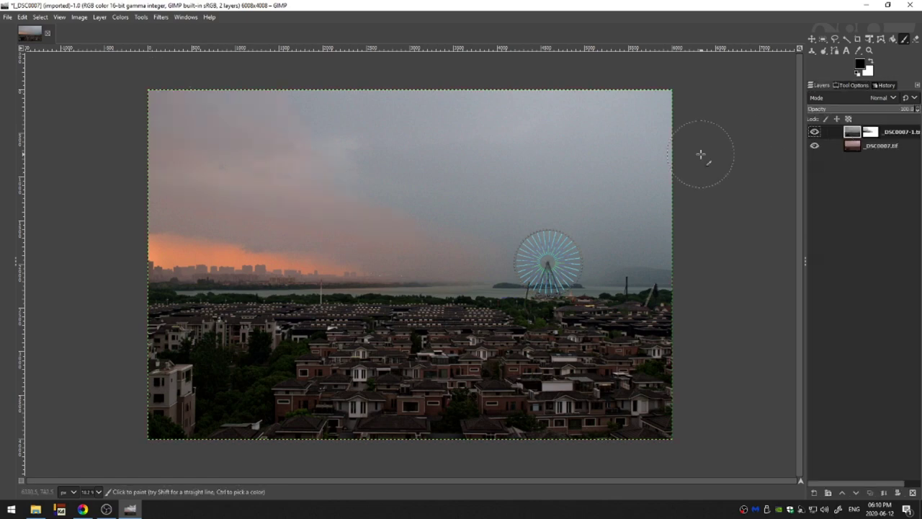
click(99, 17)
mouse_move(117, 17)
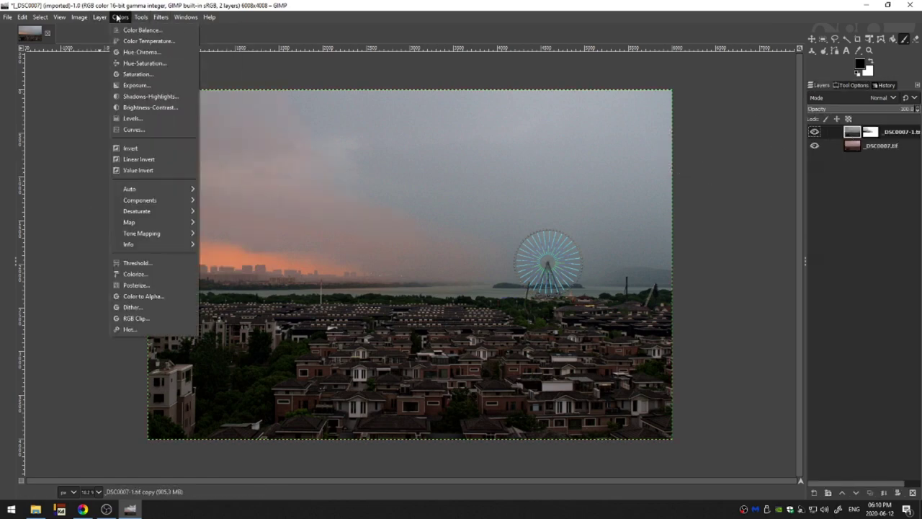
click(137, 129)
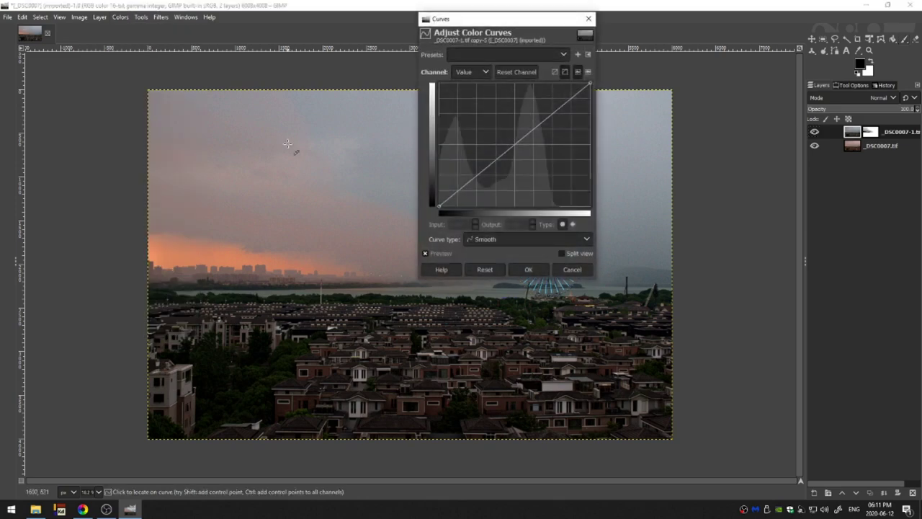
drag(461, 17, 526, 59)
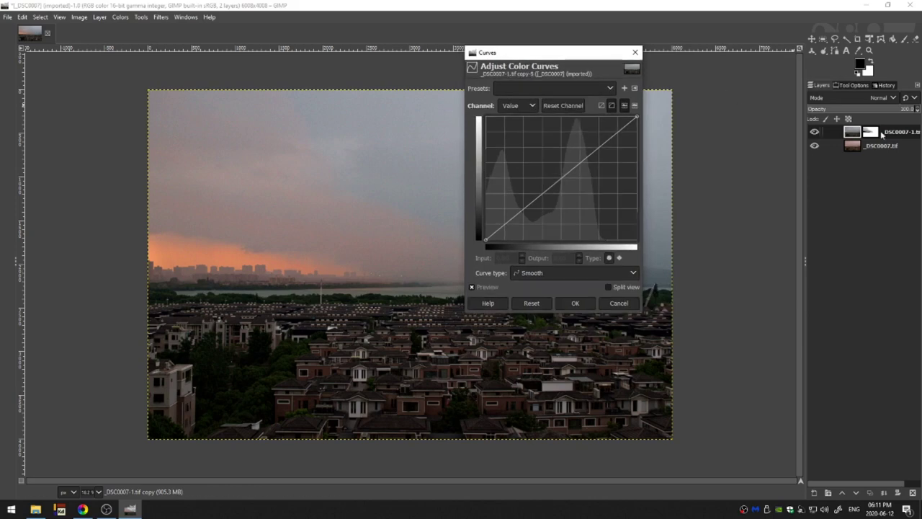
click(618, 307)
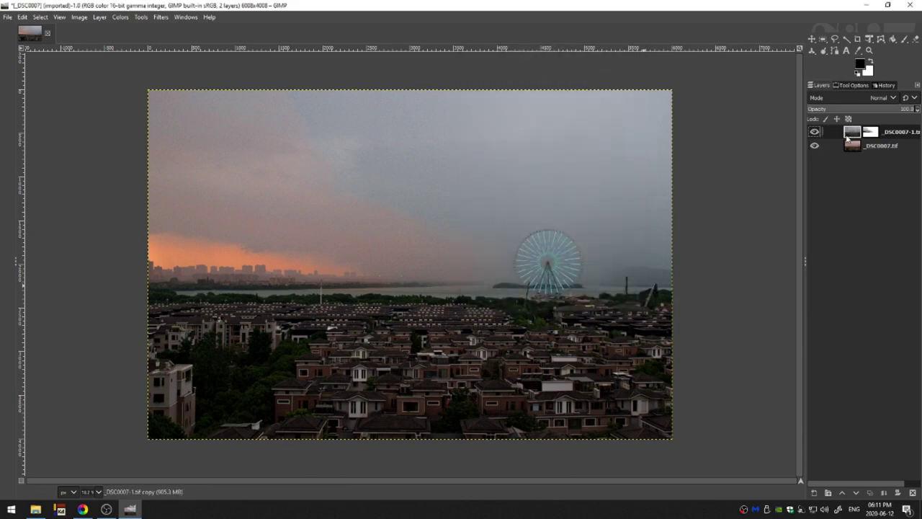
- Duplicate the masked layer, undo an accidental delete, remove the copy's mask, and reselect the top layer
key(shift+ctrl+d)
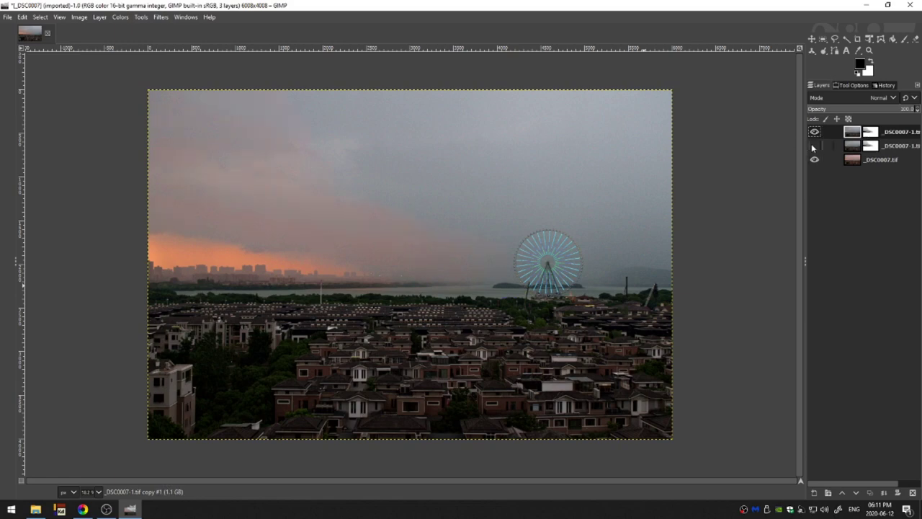
click(873, 146)
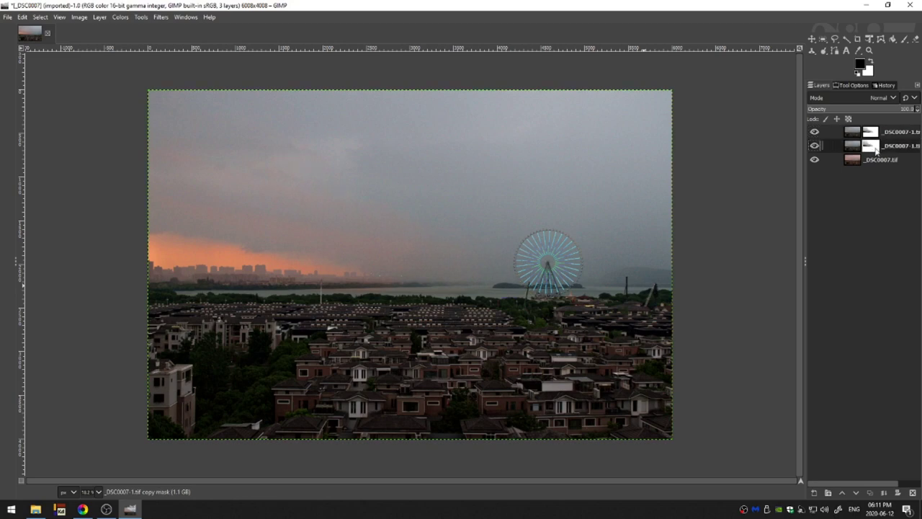
click(913, 492)
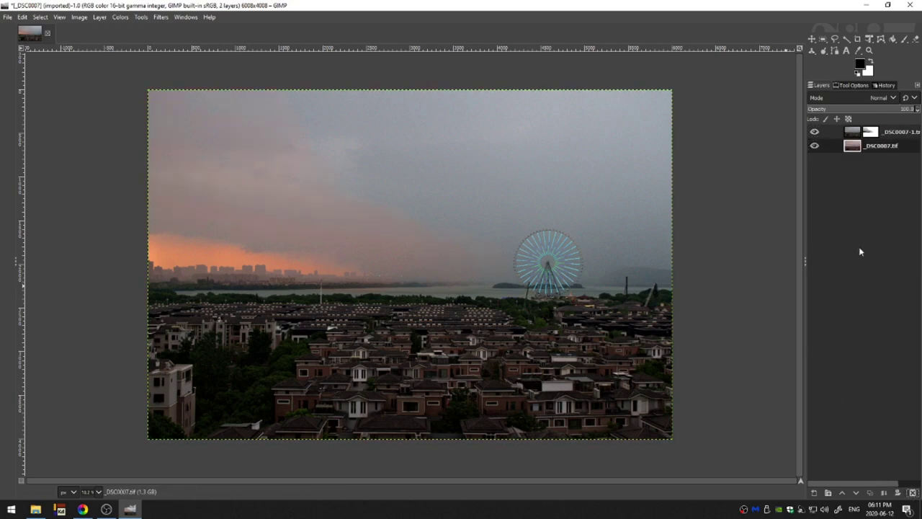
key(ctrl+z)
right_click(869, 147)
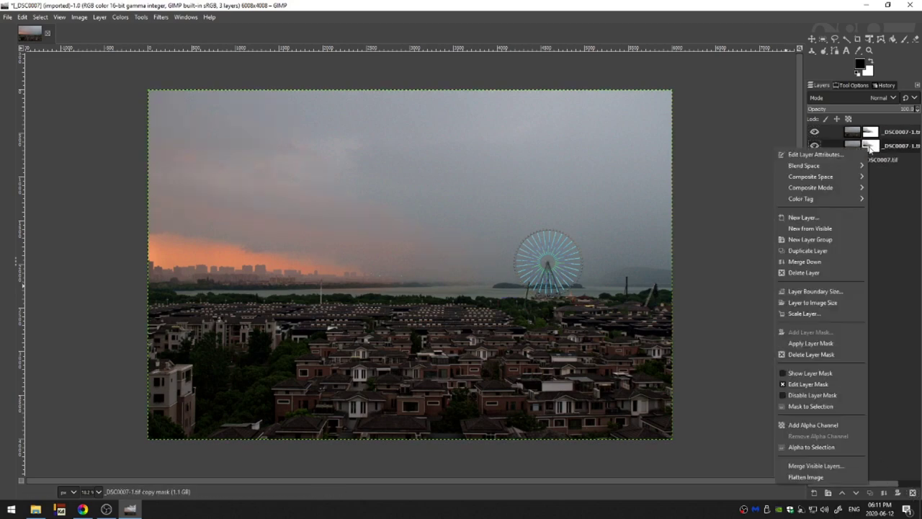
click(816, 355)
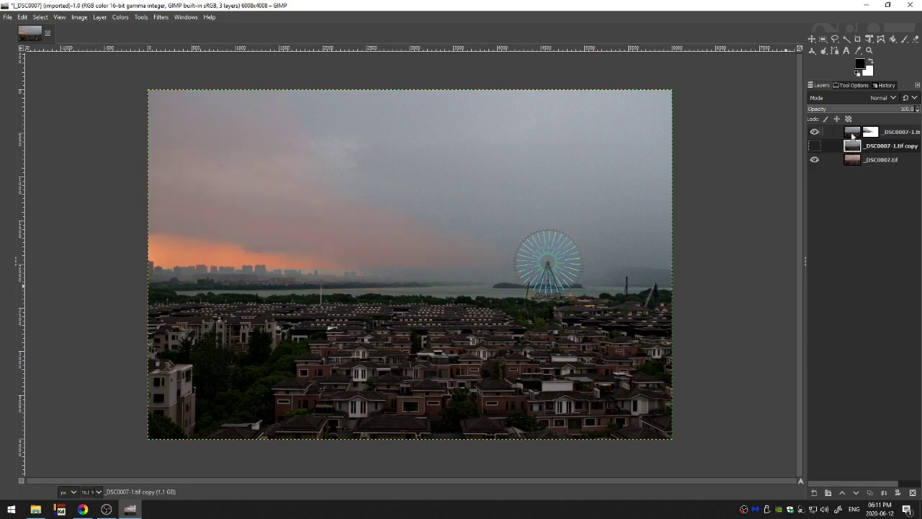
click(852, 135)
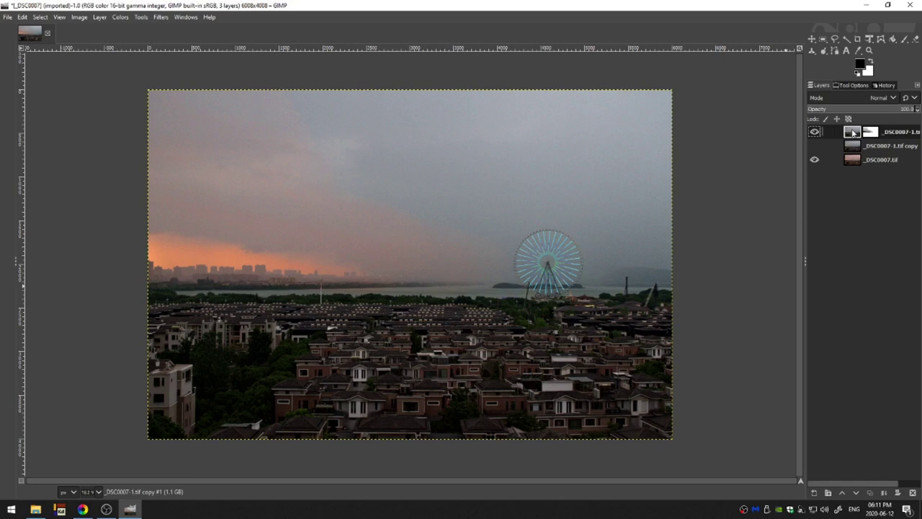
- Raise the Blue channel curve and its dark endpoint slightly in Curves for a cool violet tint
click(117, 18)
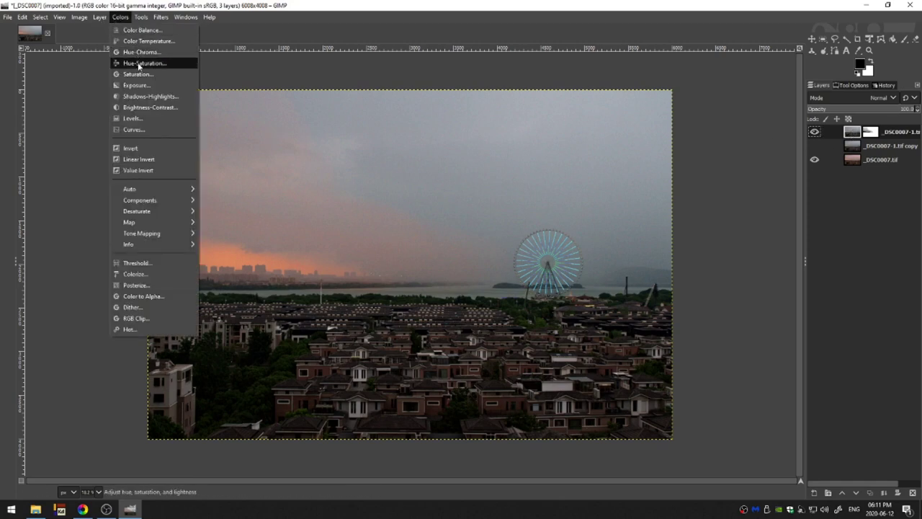
click(141, 131)
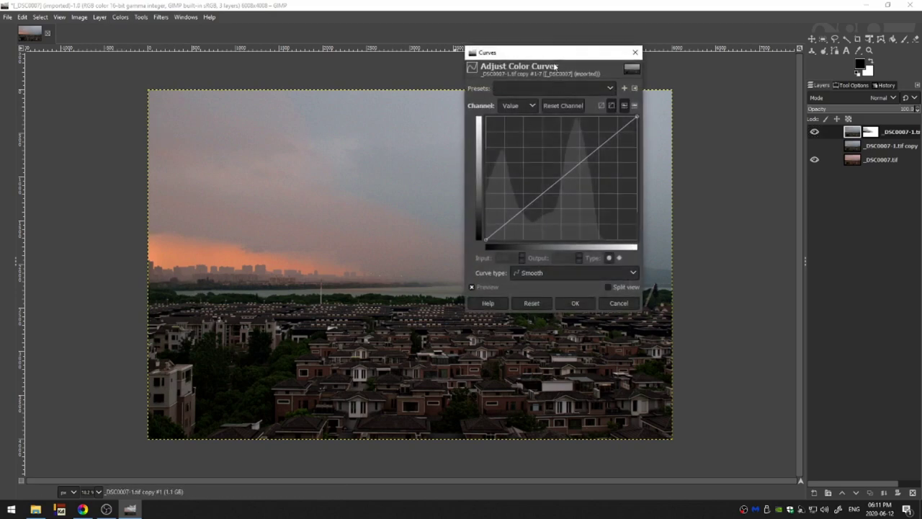
drag(504, 49, 87, 125)
drag(403, 202, 486, 207)
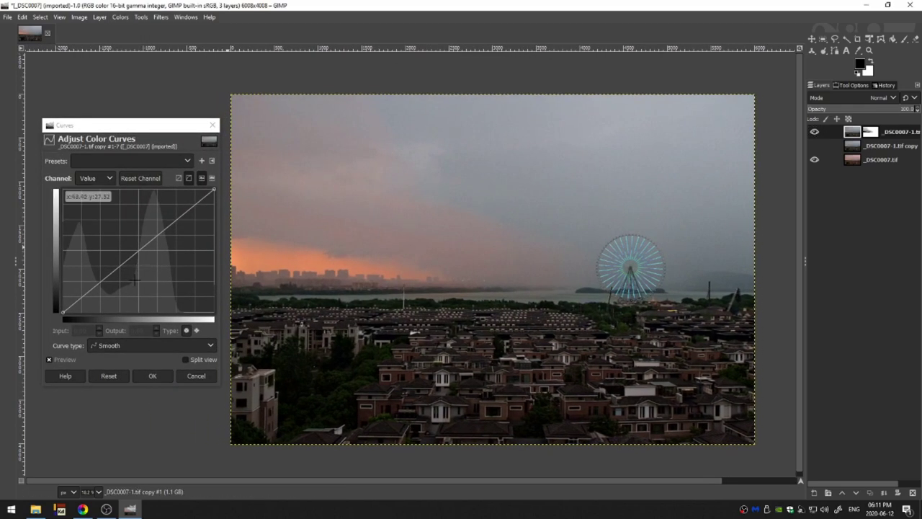
click(93, 178)
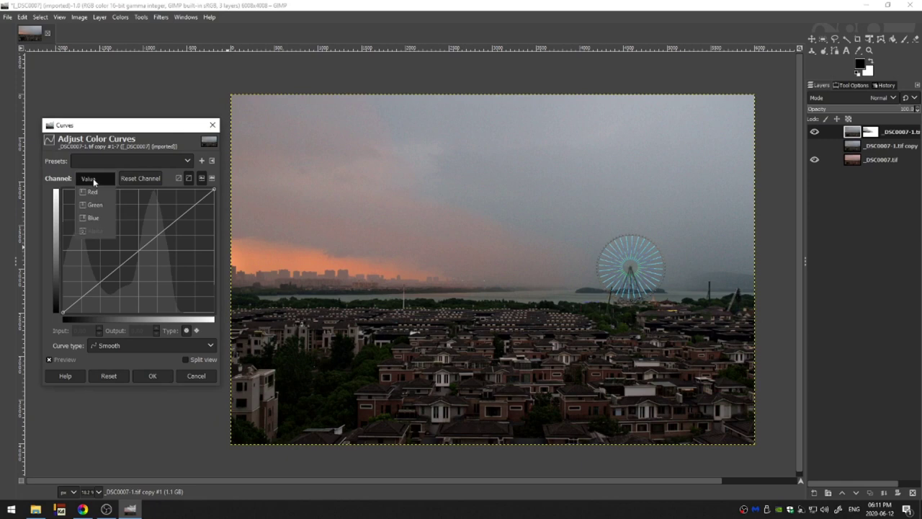
click(101, 221)
click(89, 291)
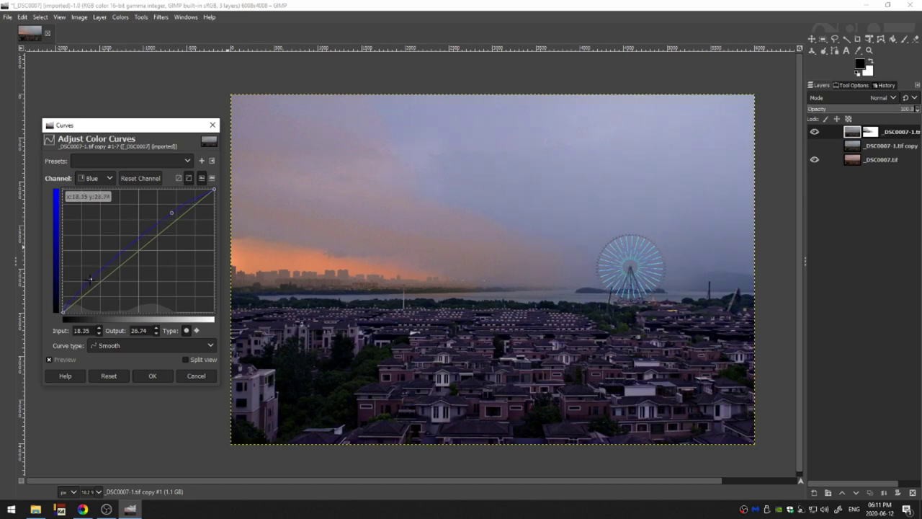
drag(64, 309, 63, 307)
click(150, 375)
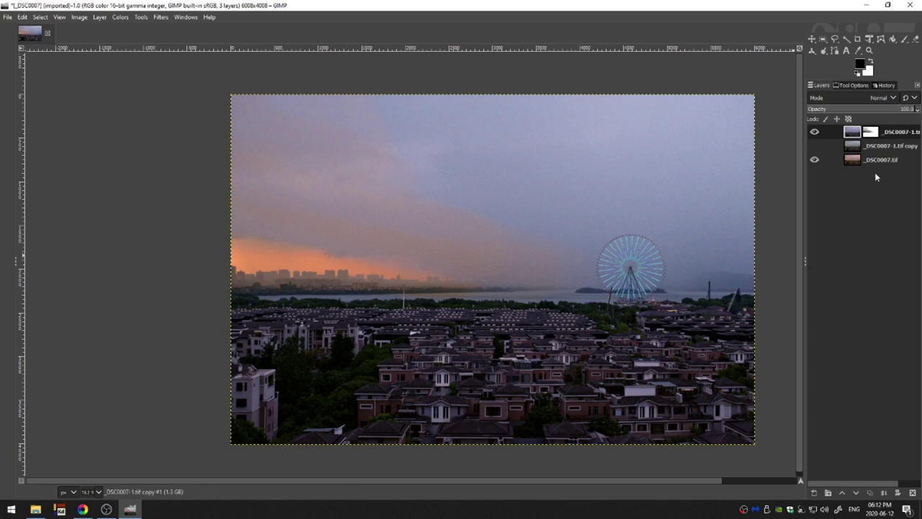
- Move the mask-free copy to the top of the stack and give it a black mask
drag(897, 147, 877, 128)
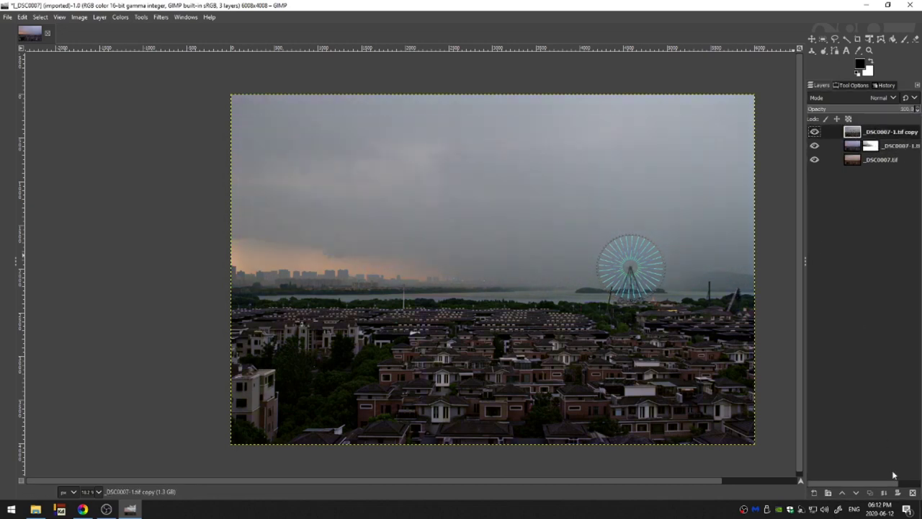
click(898, 492)
click(801, 392)
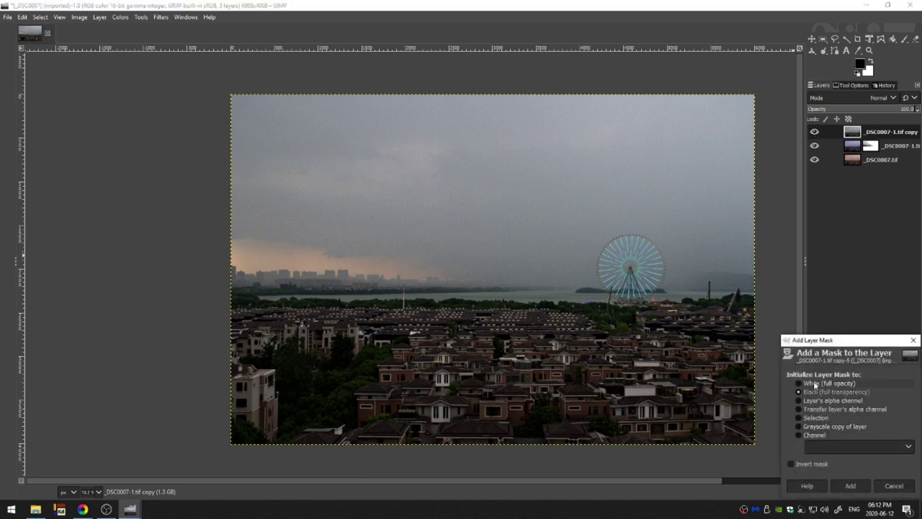
click(851, 485)
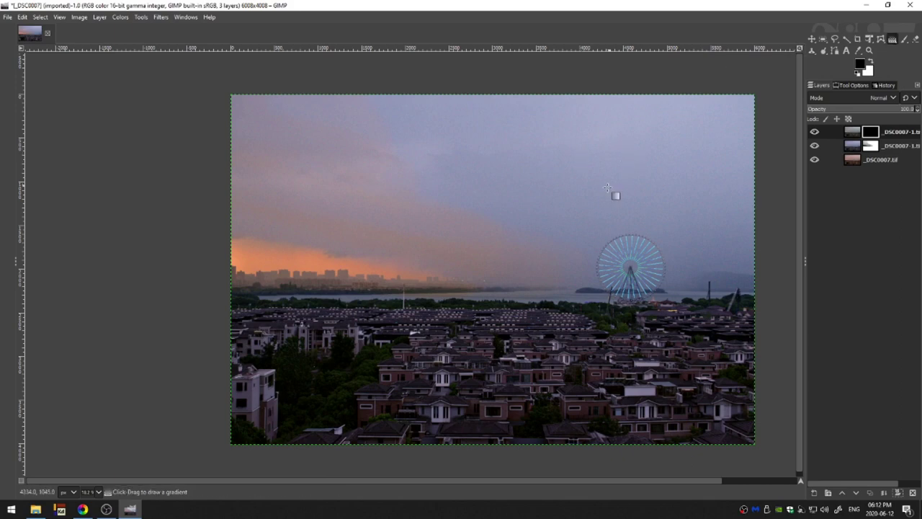
- Draw a vertical gradient on the mask and shift its transition up to the lake horizon
key(g)
drag(552, 366, 551, 270)
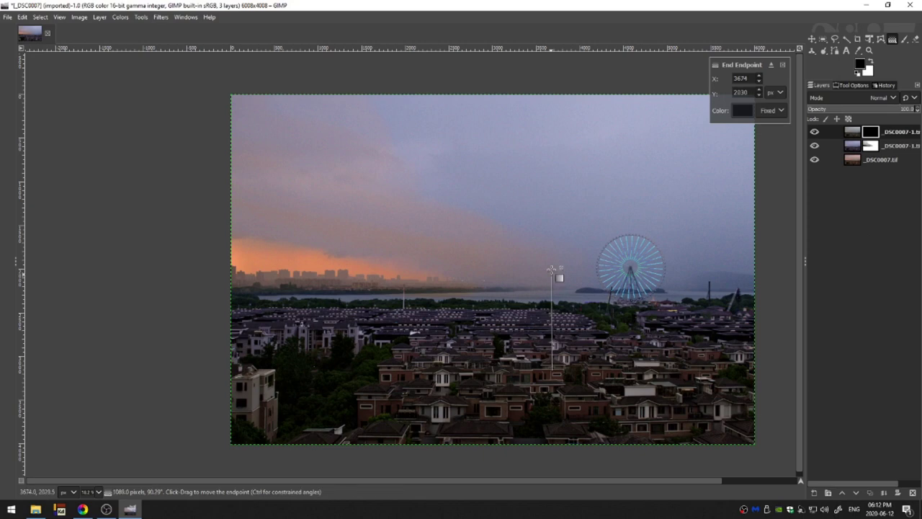
click(744, 110)
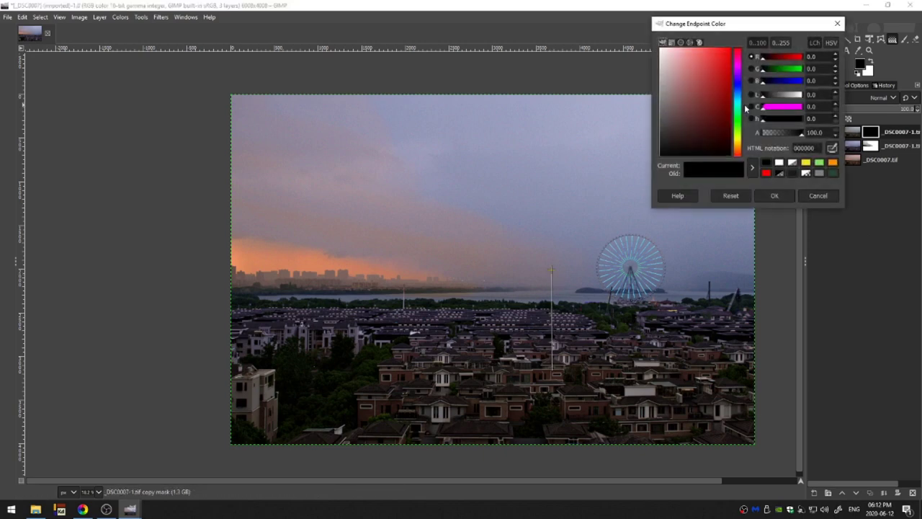
click(812, 197)
click(552, 366)
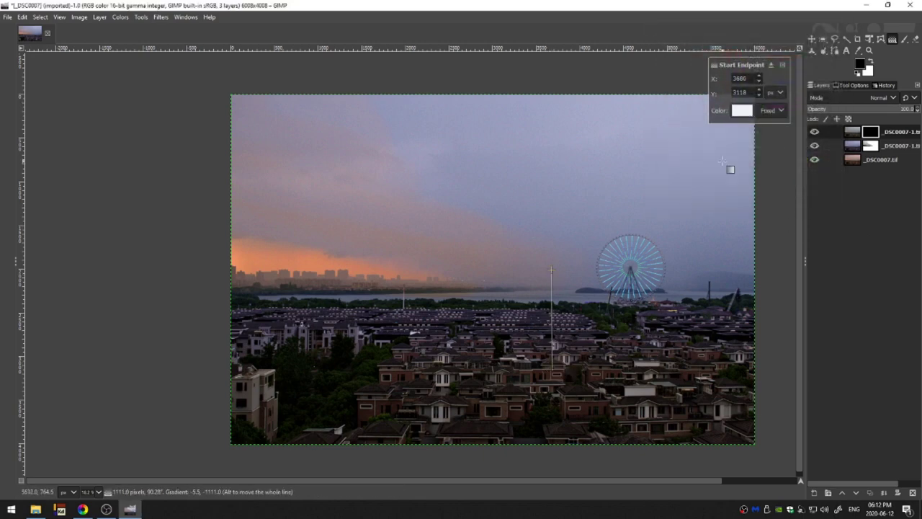
drag(552, 366, 551, 311)
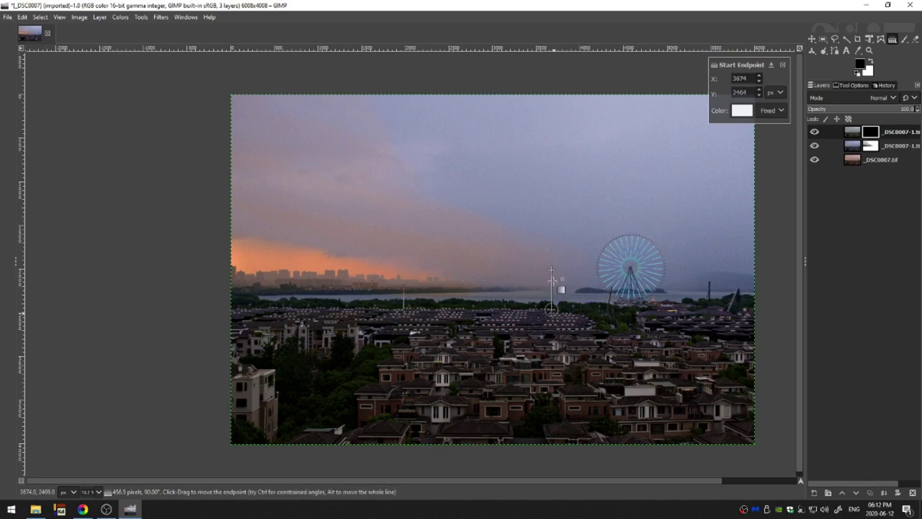
mouse_move(552, 271)
mouse_down()
mouse_move(552, 224)
mouse_move(549, 256)
mouse_up()
click(551, 311)
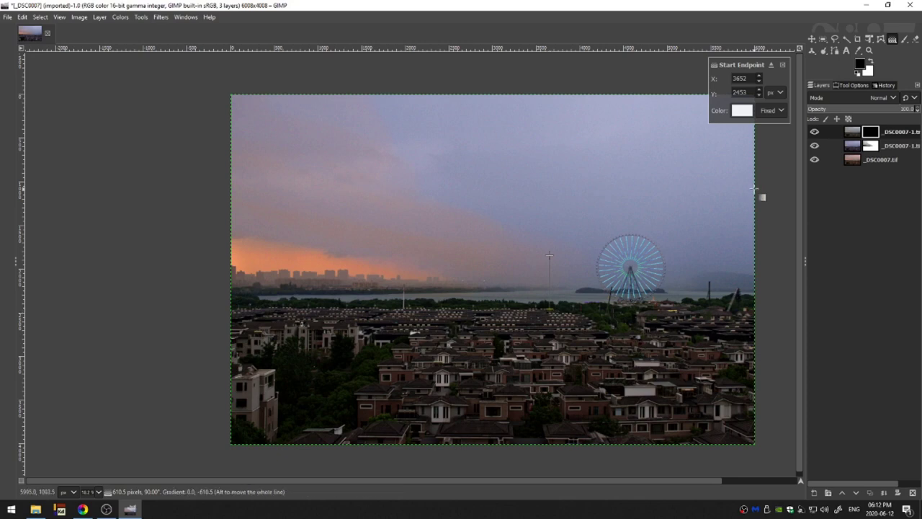
key(Return)
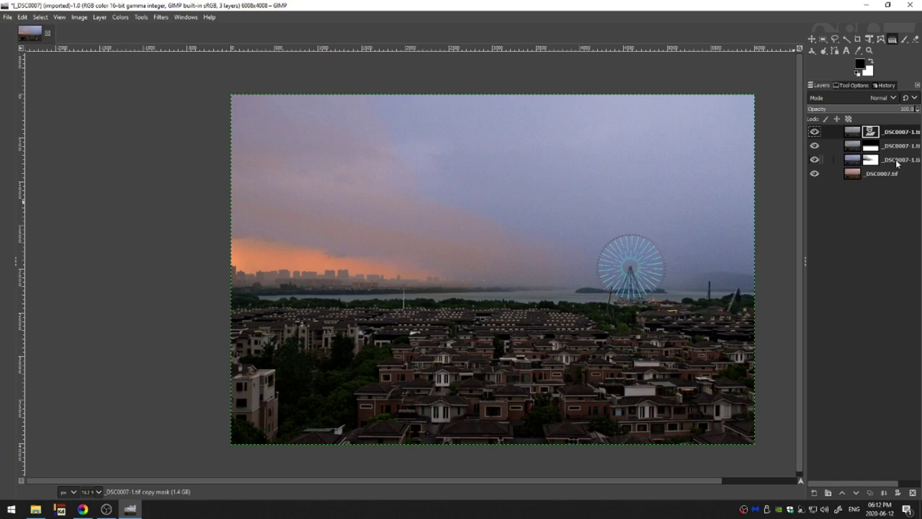
- Reorder the layers so the _DSC0007.tif copy sits third, with the second layer selected
drag(902, 161, 897, 144)
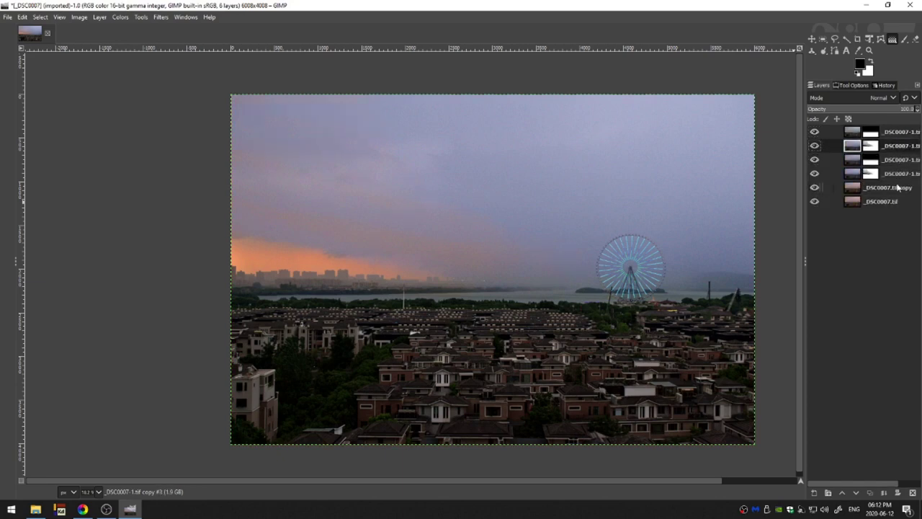
drag(899, 188, 893, 157)
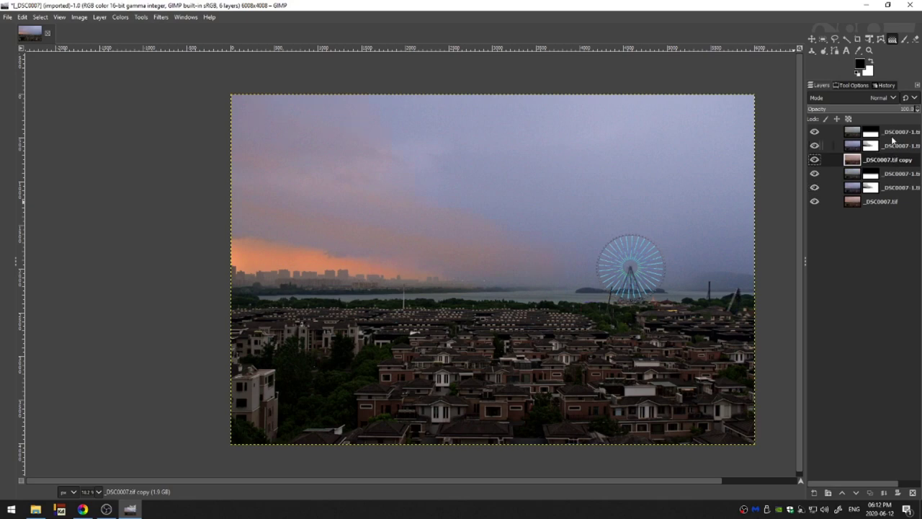
click(895, 148)
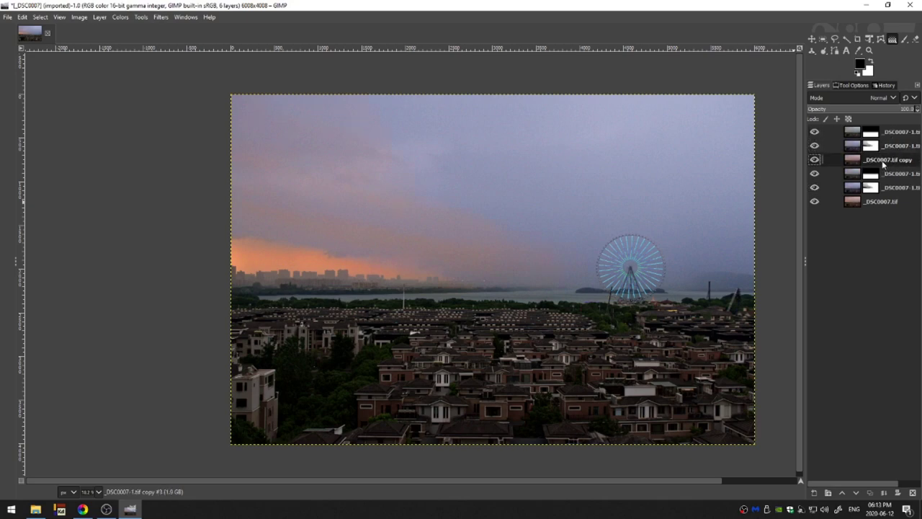
- Merge the top layers down into _DSC0007.tif copy and hide the three layers below
right_click(892, 152)
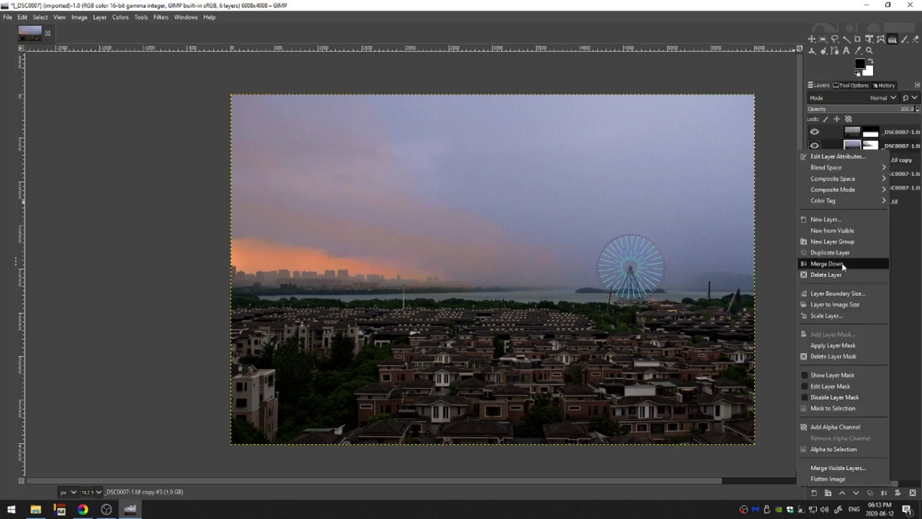
click(828, 263)
right_click(896, 136)
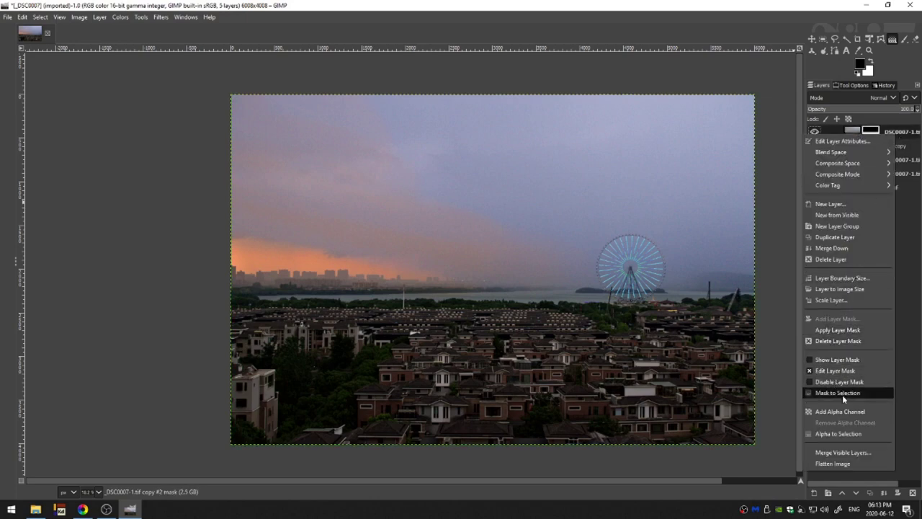
click(830, 248)
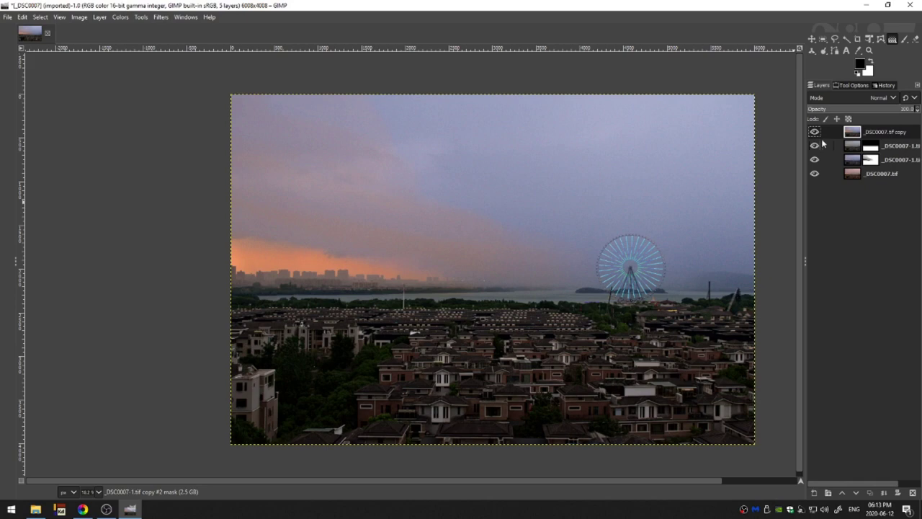
drag(815, 144, 814, 187)
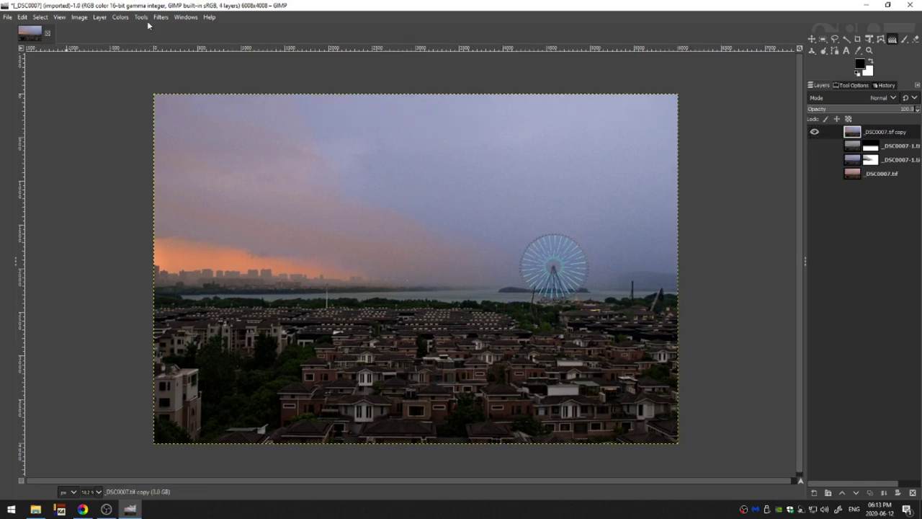
- Raise the image's exposure slightly with the Exposure adjustment
click(120, 17)
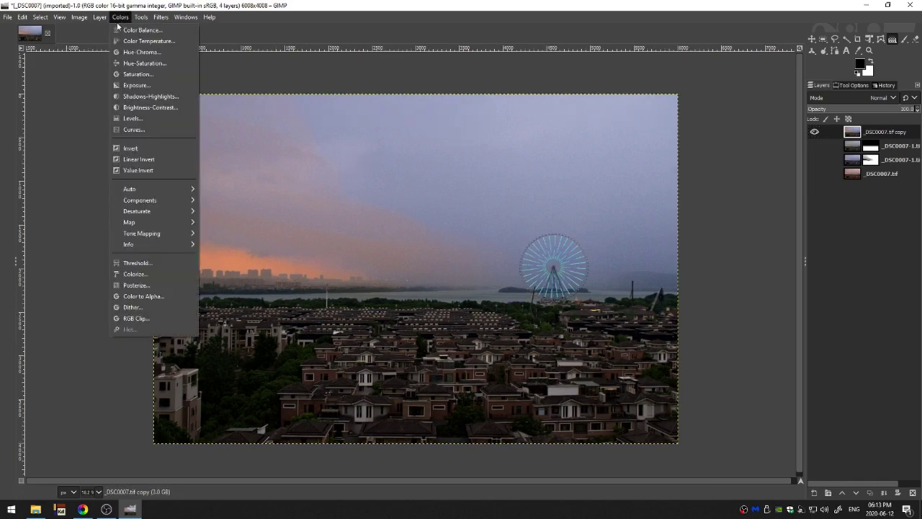
click(140, 87)
drag(532, 95, 538, 94)
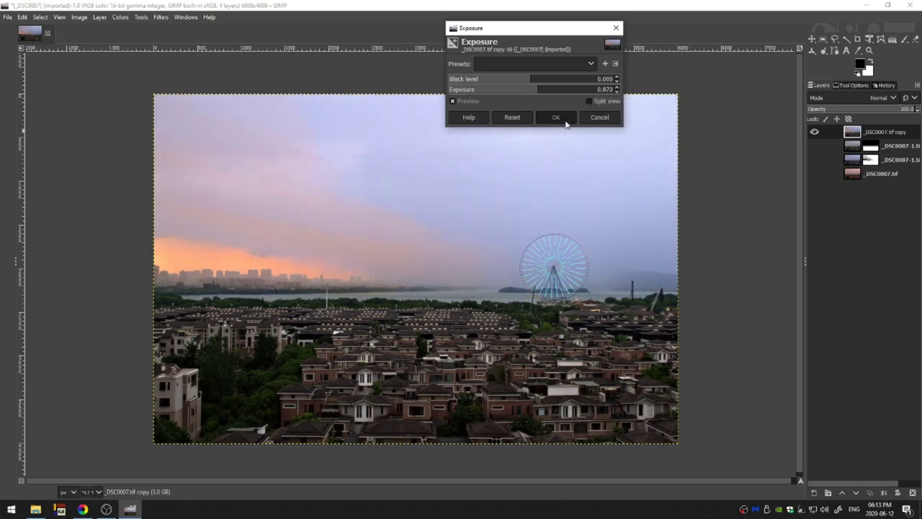
click(556, 118)
- Deepen the shadows by moving the Levels black input point to the right
click(117, 18)
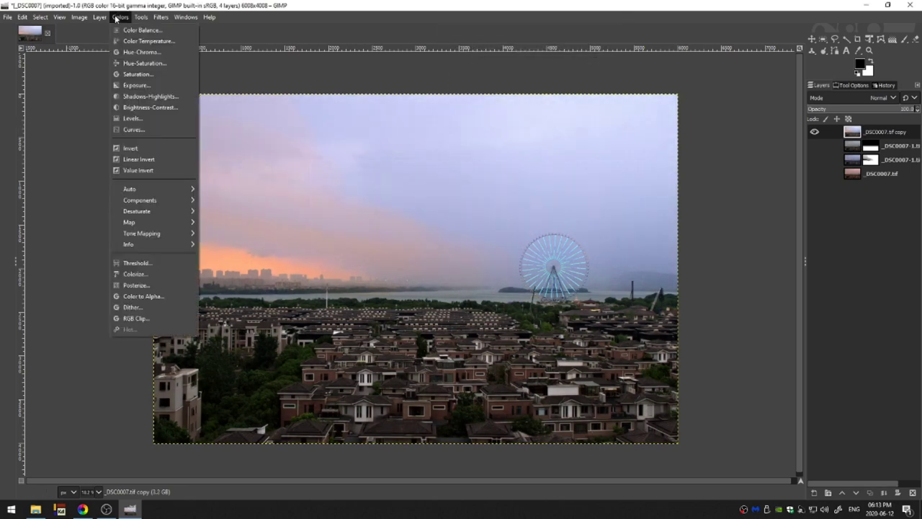
click(131, 119)
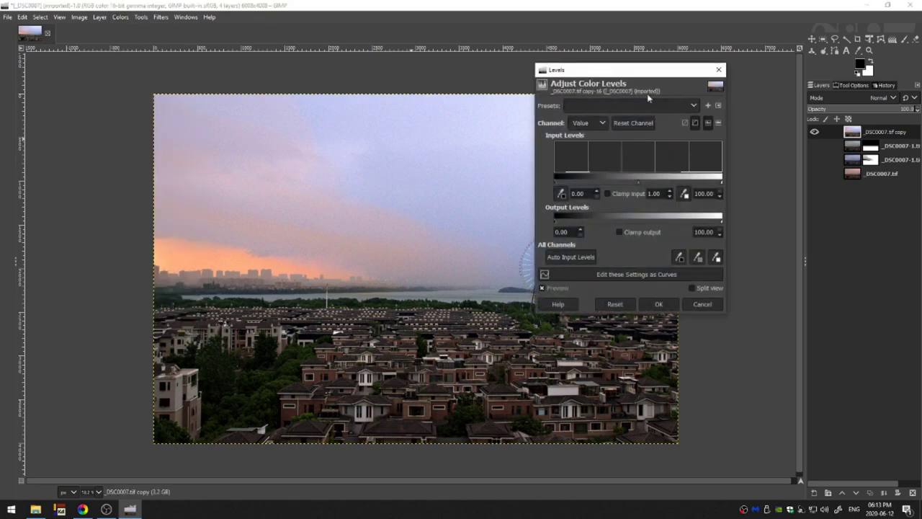
drag(624, 71, 790, 73)
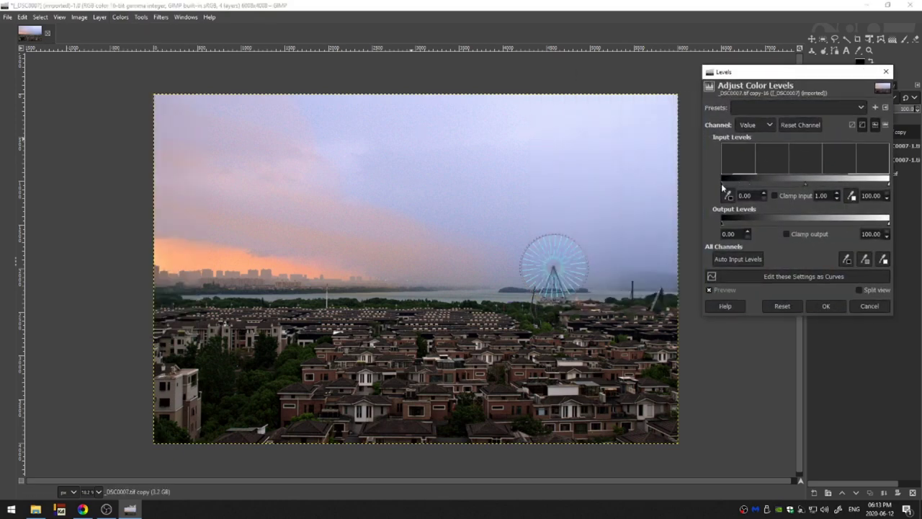
drag(722, 185, 729, 186)
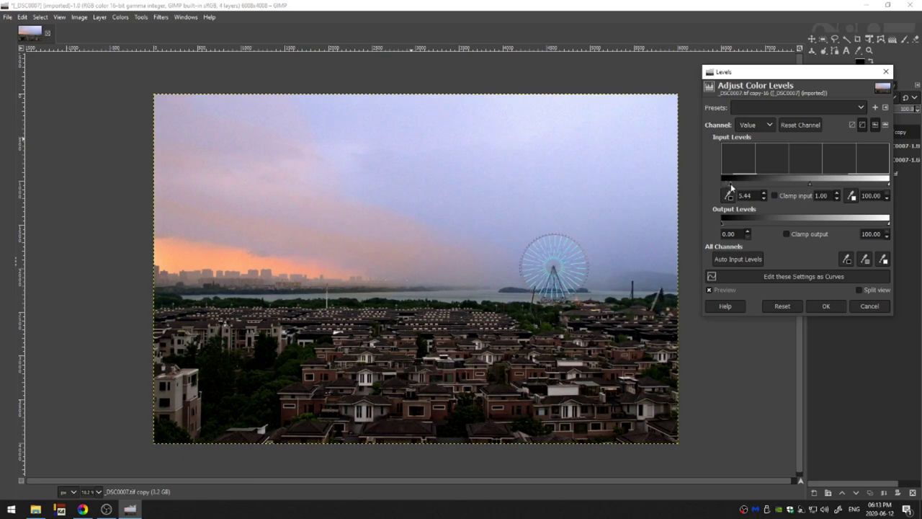
click(826, 306)
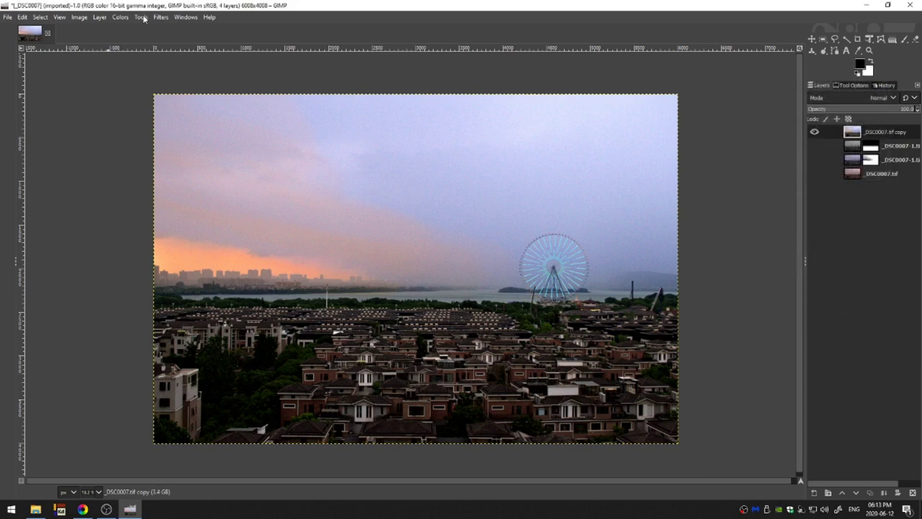
- Boost the image's chroma to about 5.81 with Hue-Chroma
click(120, 16)
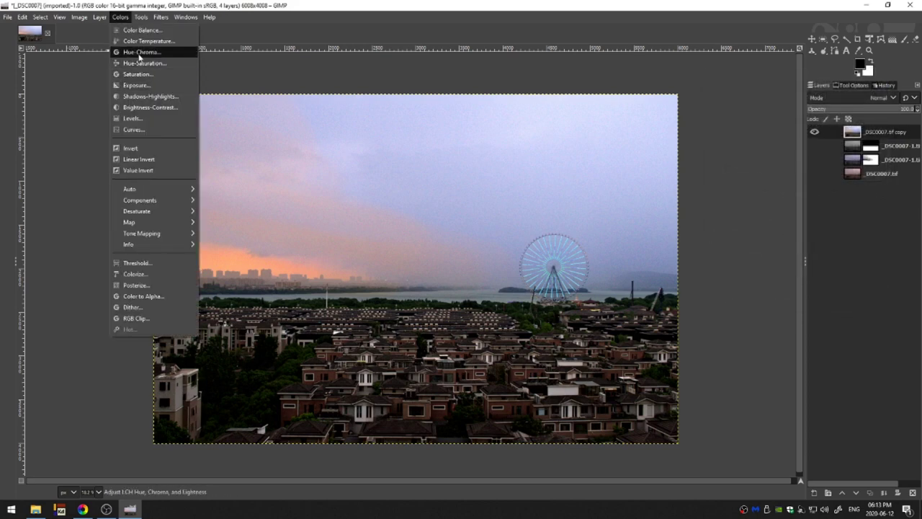
click(139, 53)
drag(531, 37, 813, 97)
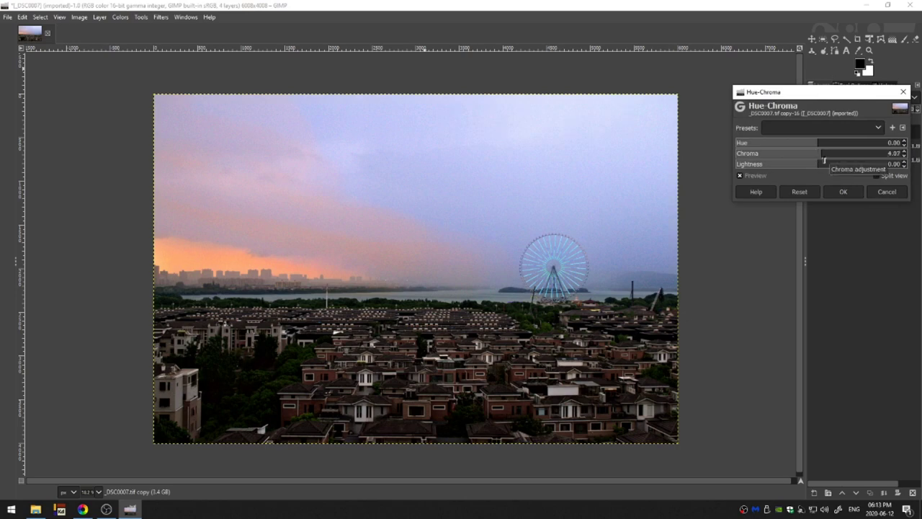
mouse_move(819, 159)
mouse_down()
mouse_move(848, 160)
mouse_move(822, 164)
mouse_up()
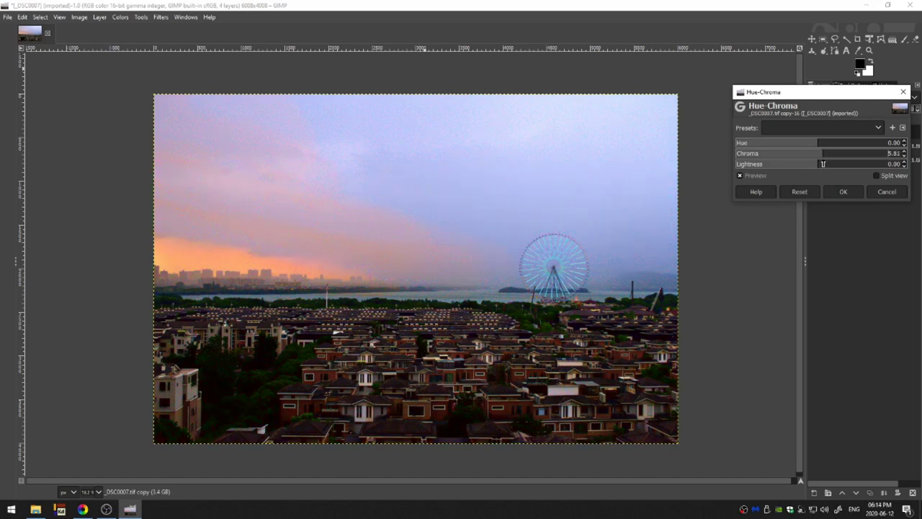
click(841, 192)
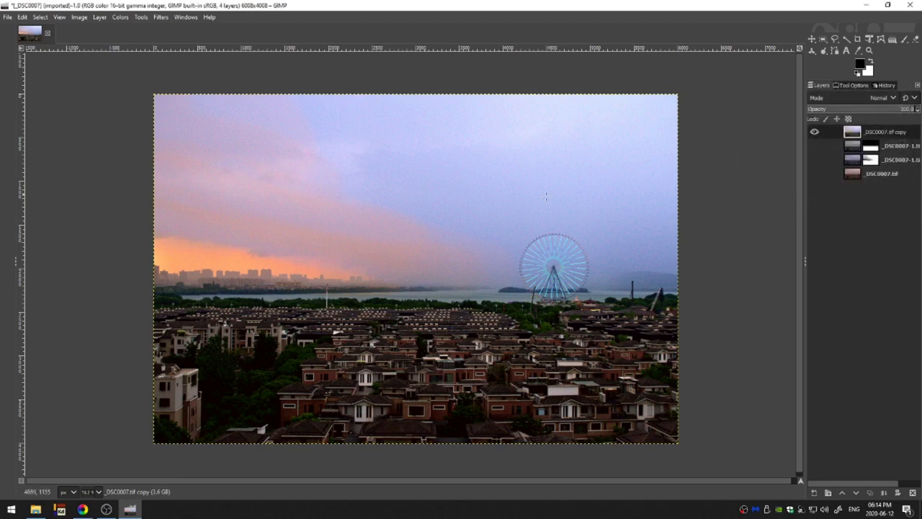
- Apply Noise Reduction at the maximum strength of 10
scroll(511, 231, up, 4)
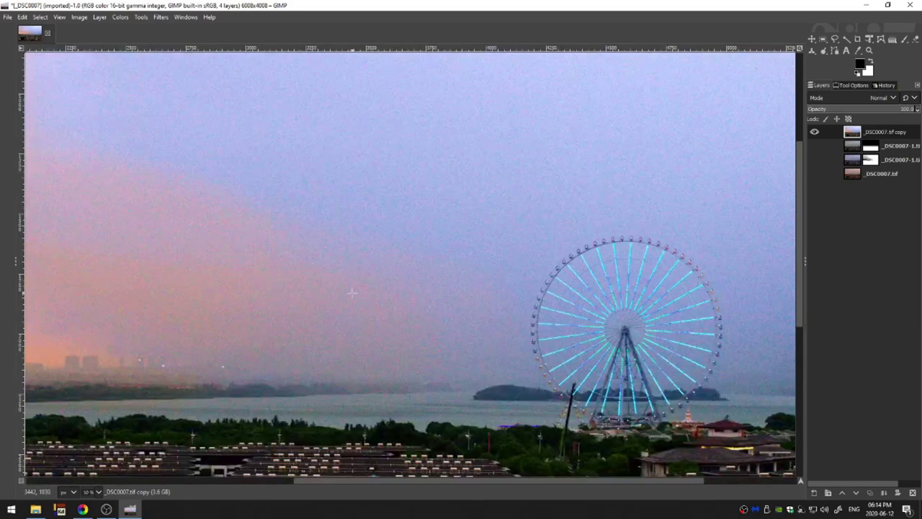
click(160, 17)
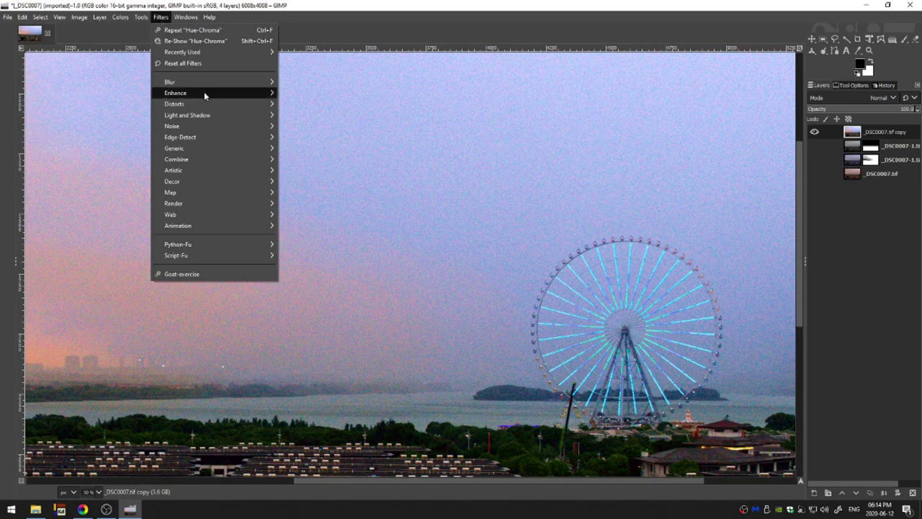
mouse_move(204, 91)
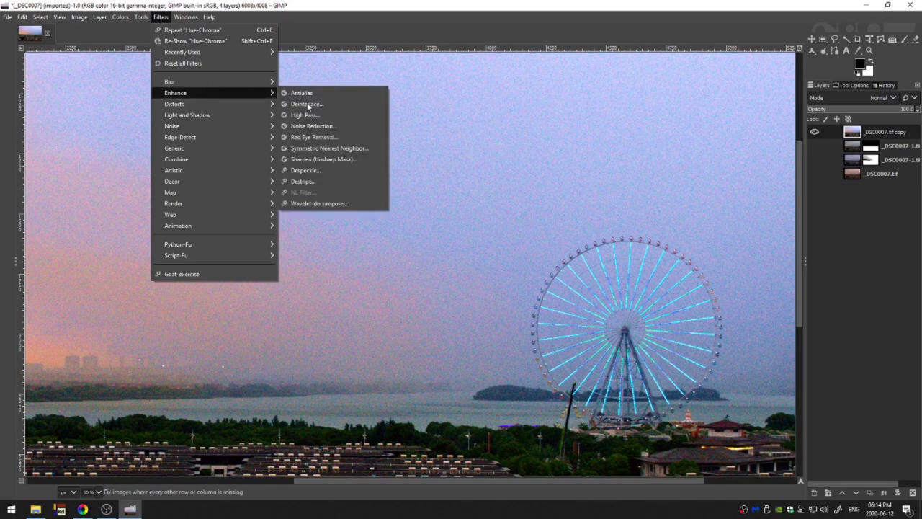
click(313, 126)
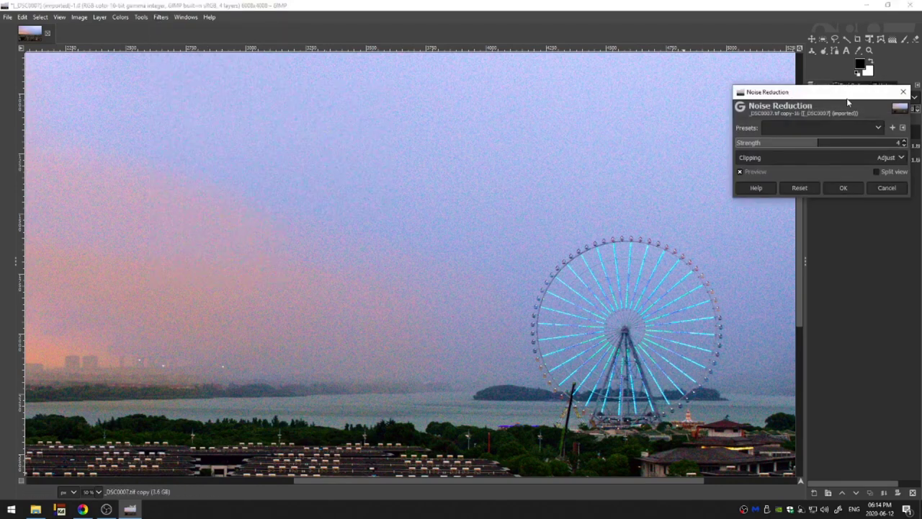
drag(847, 101, 396, 119)
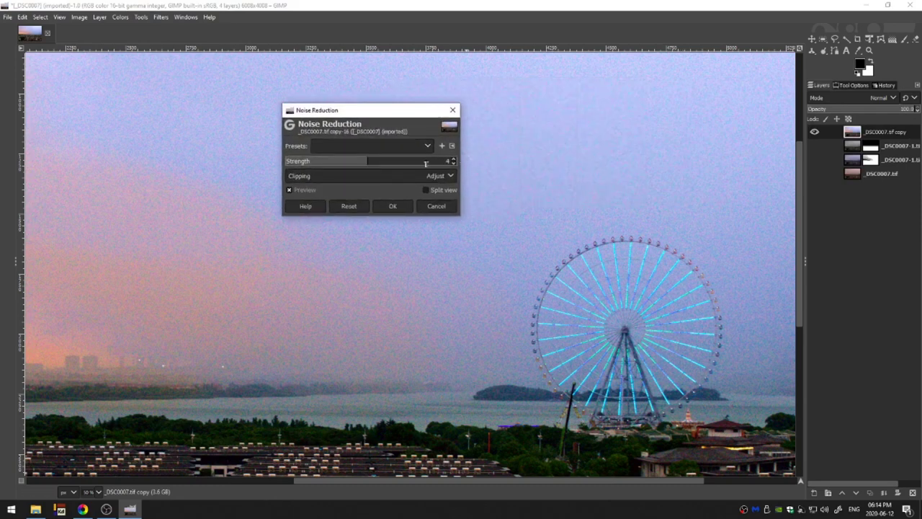
drag(400, 163, 483, 167)
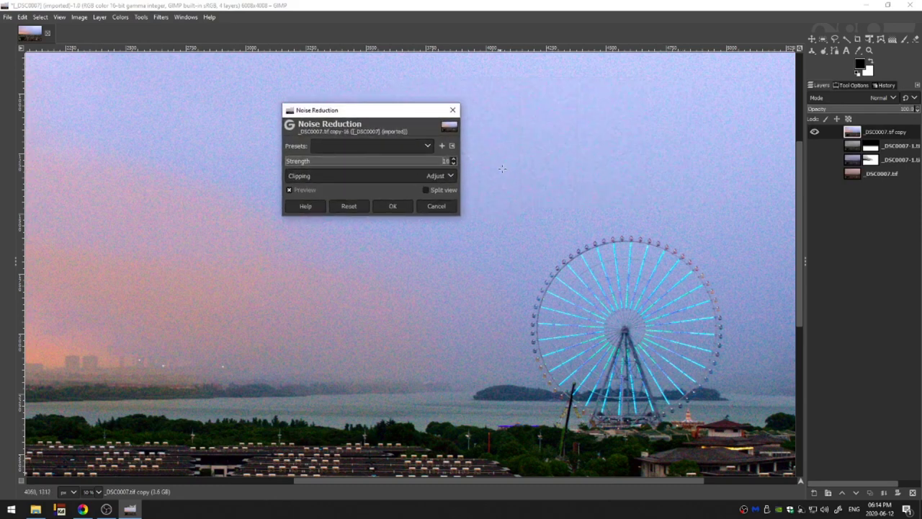
click(389, 205)
- Apply the Symmetric Nearest Neighbor filter with radius 9, found via action search
key(slash)
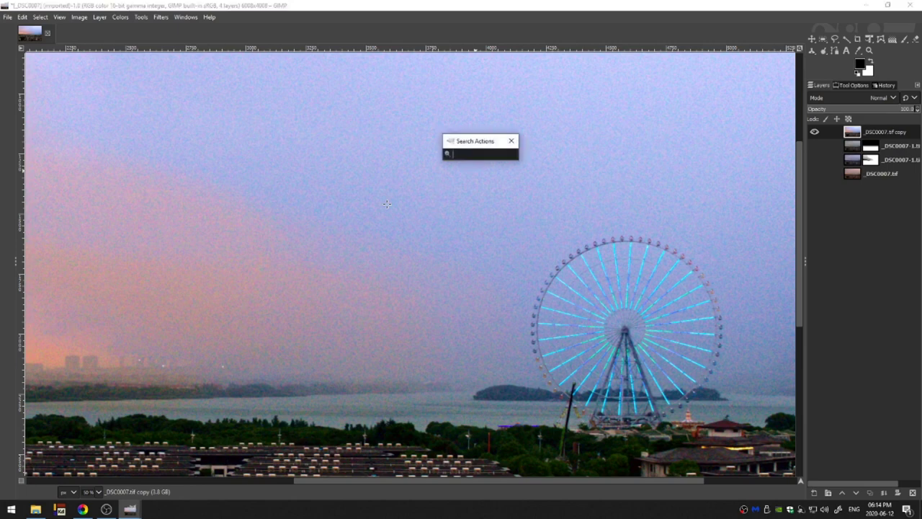
text(symm)
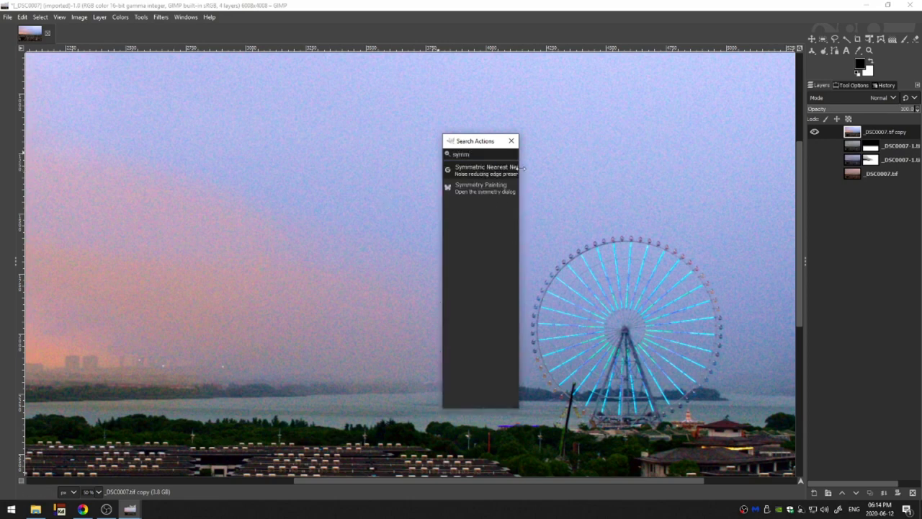
drag(522, 168, 601, 161)
double_click(517, 176)
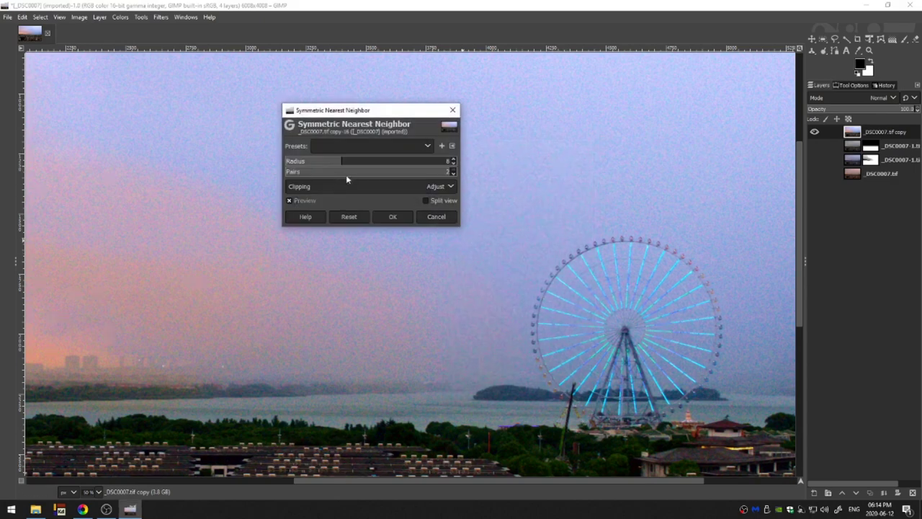
click(453, 172)
click(346, 164)
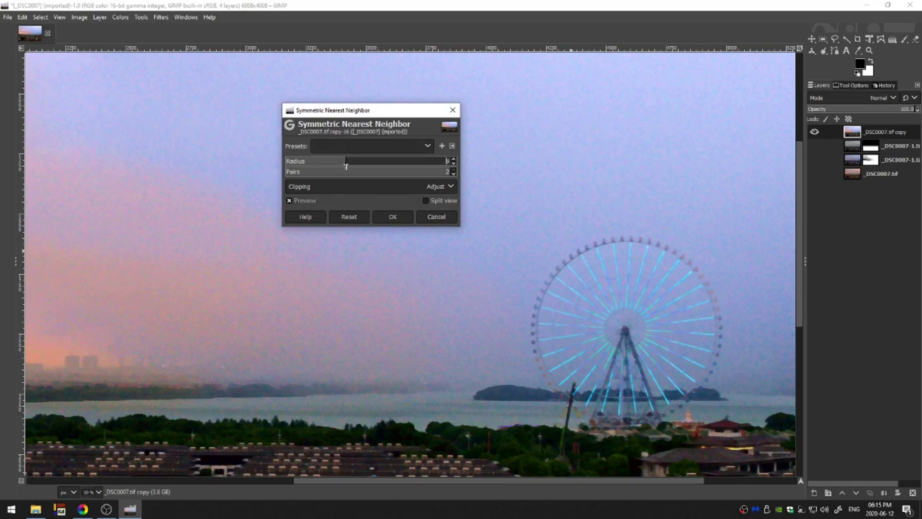
click(454, 160)
click(453, 159)
click(454, 165)
click(394, 216)
- Make the lower layers visible again in the Layers panel
scroll(337, 201, down, 10)
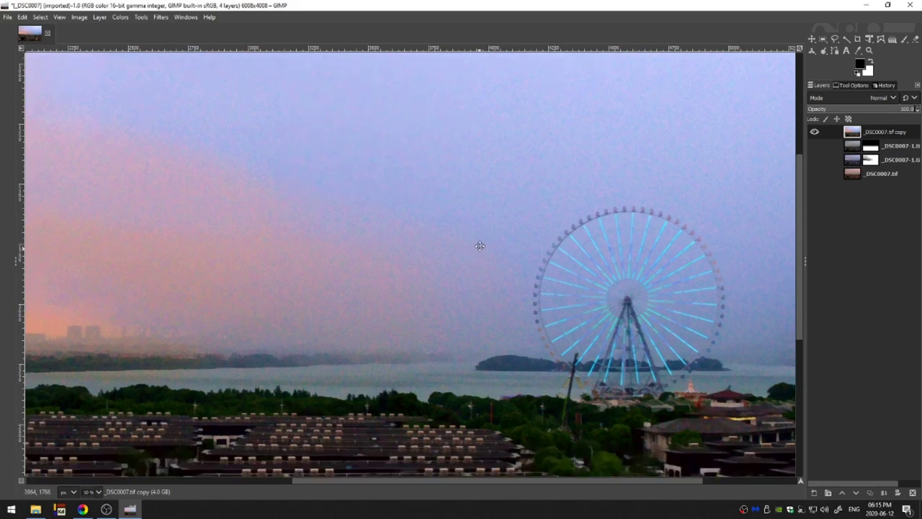
scroll(478, 243, left, 3)
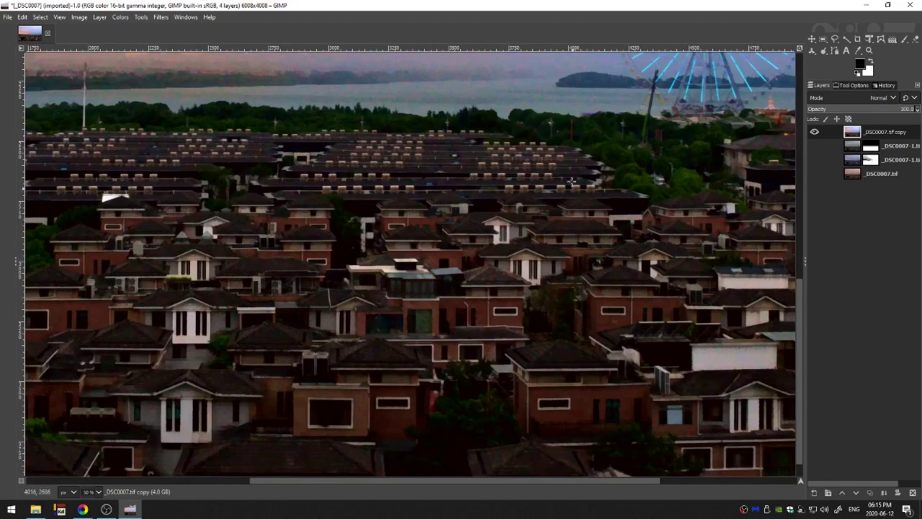
scroll(544, 216, up, 10)
scroll(526, 324, left, 8)
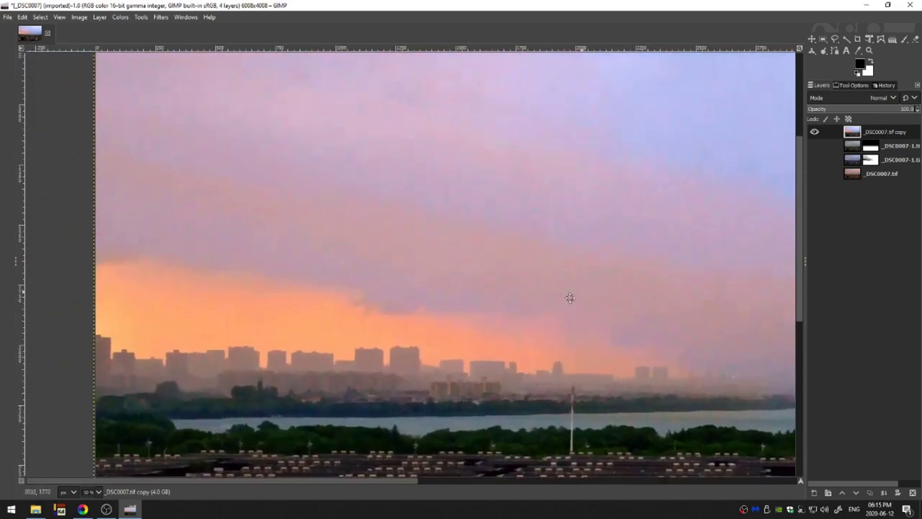
scroll(570, 298, right, 10)
click(814, 147)
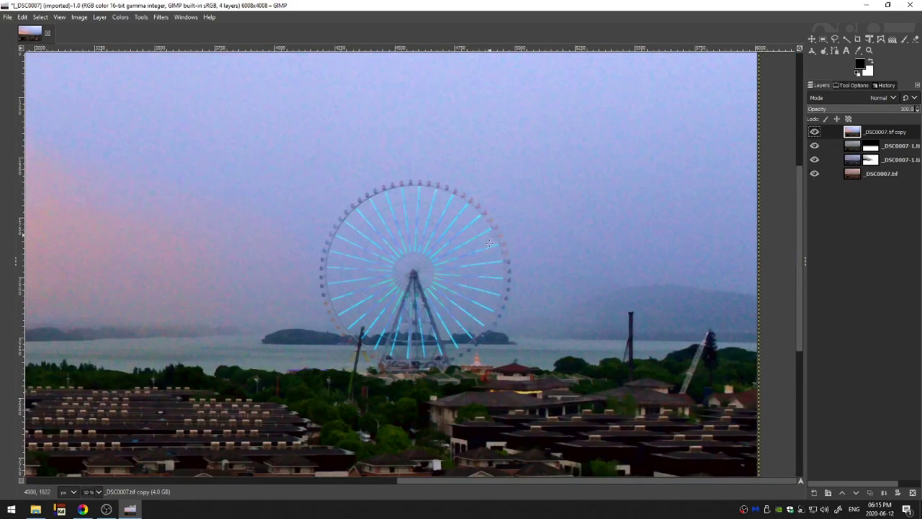
scroll(655, 202, down, 7)
scroll(641, 172, left, 10)
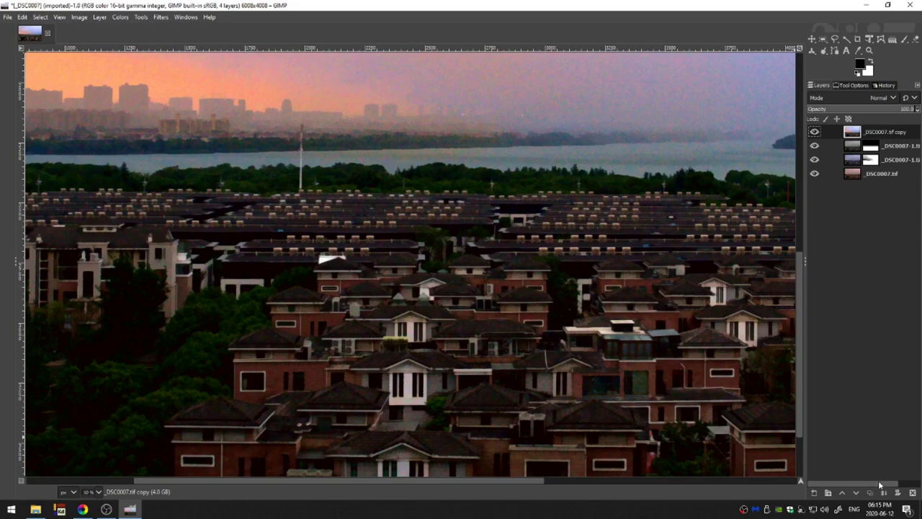
- Add a fully black layer mask to the top copy and fit the image in the window
click(897, 493)
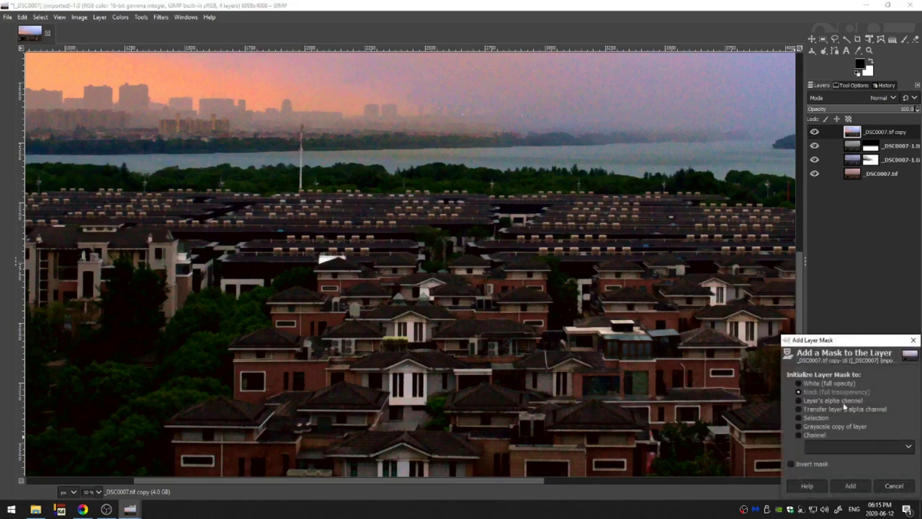
click(850, 485)
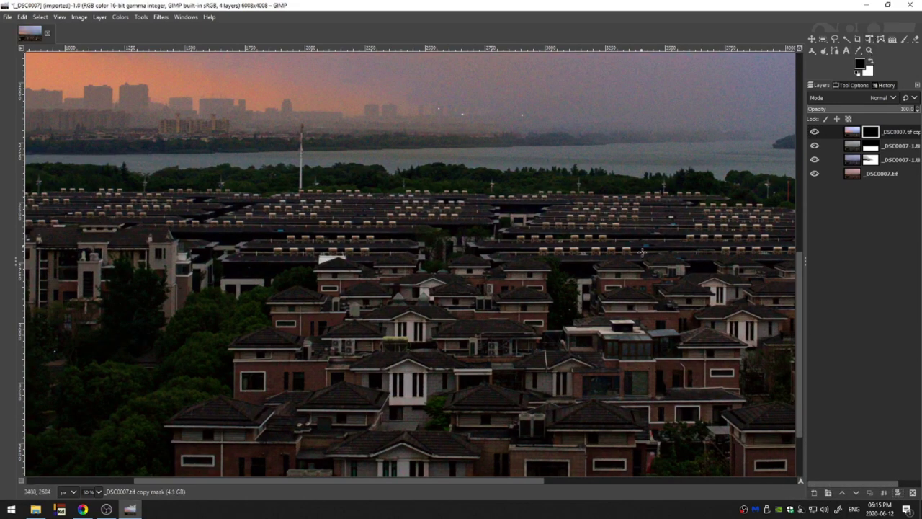
scroll(643, 253, down, 3)
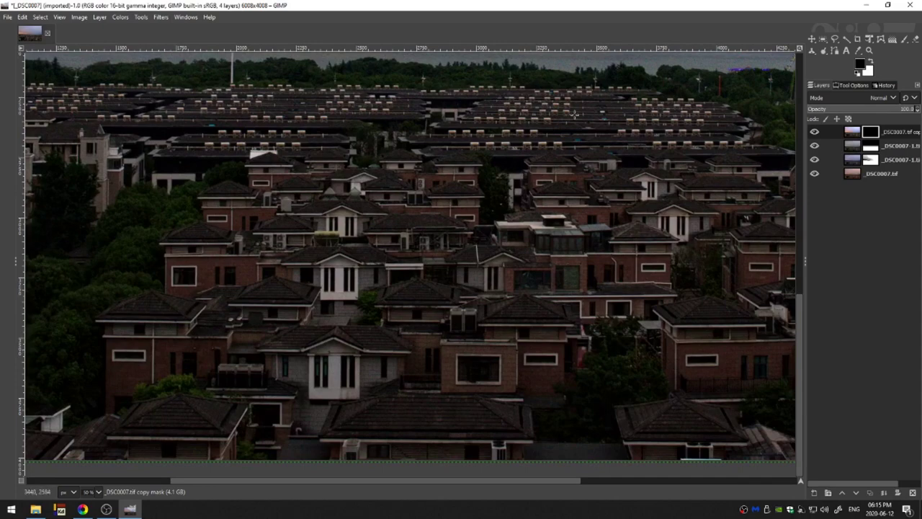
scroll(430, 238, up, 2)
scroll(430, 237, right, 3)
scroll(430, 238, up, 3)
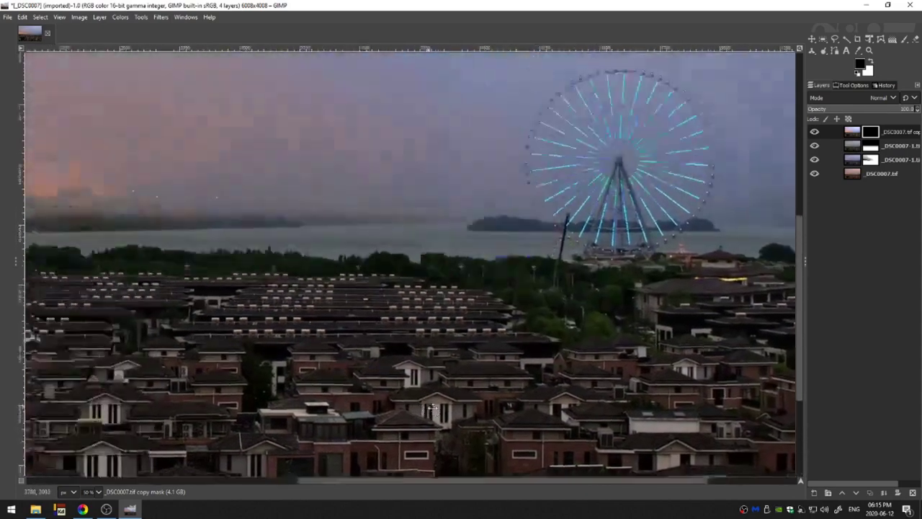
scroll(430, 237, left, 3)
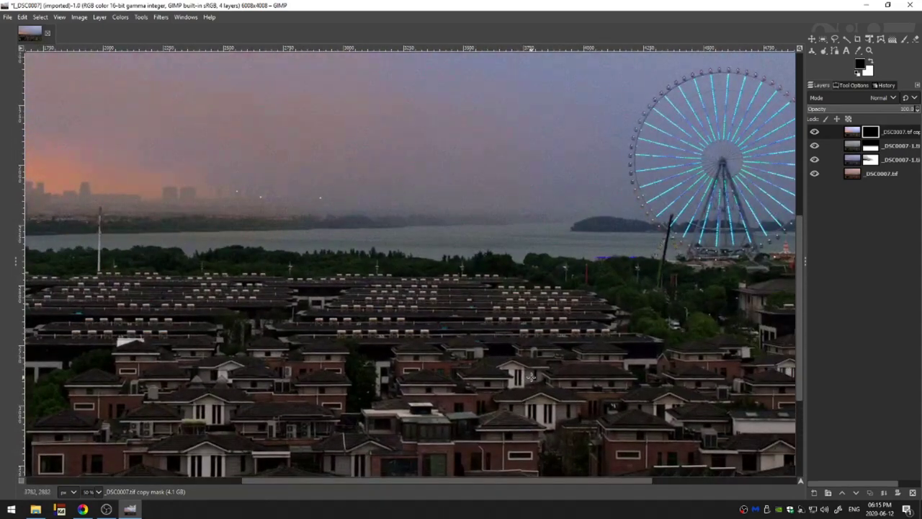
key(shift+ctrl+j)
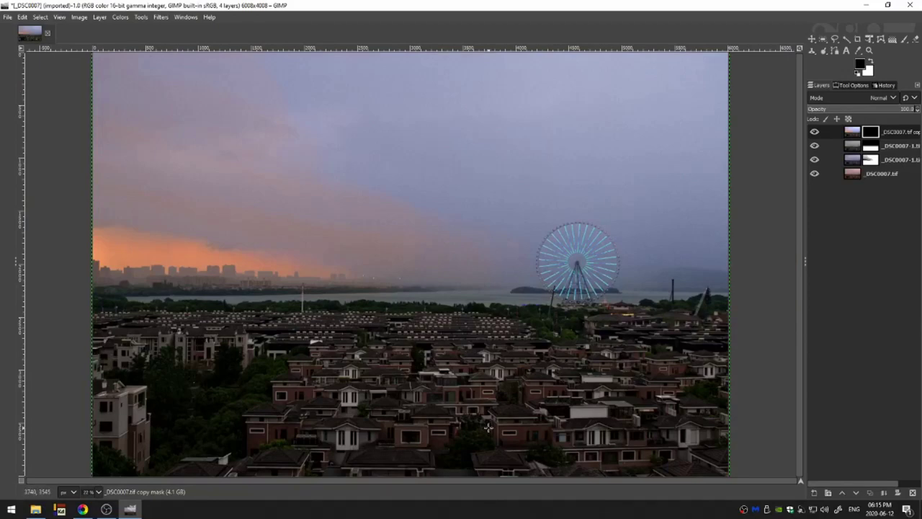
- Fade the top layer's mask with a short vertical gradient, then duplicate that layer with Shift+Ctrl+D
click(892, 39)
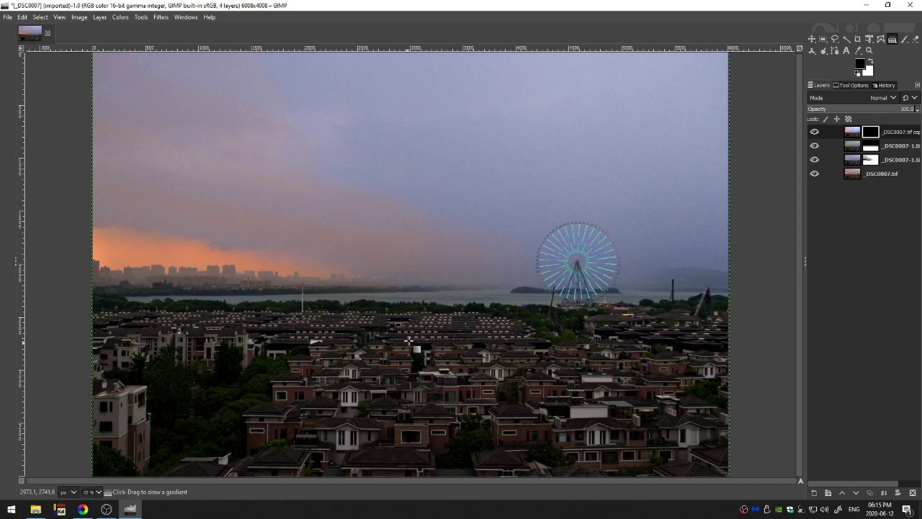
drag(417, 267, 419, 333)
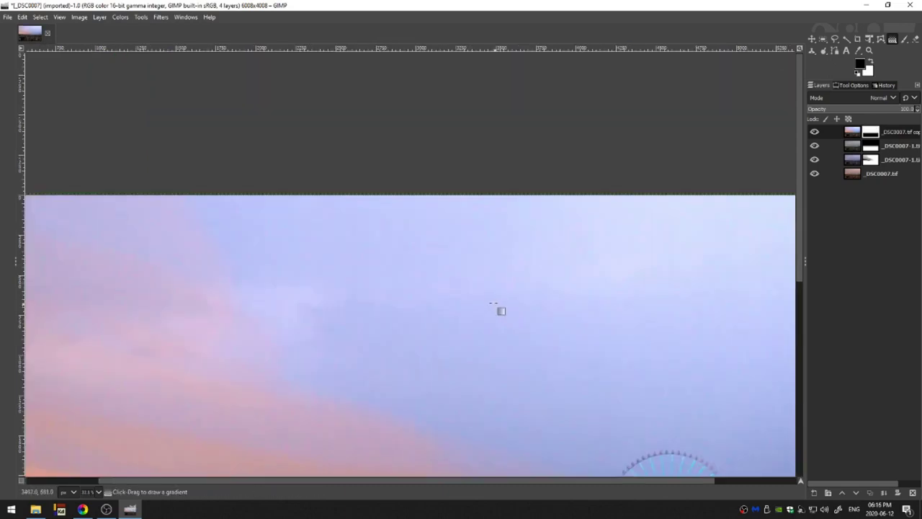
click(852, 134)
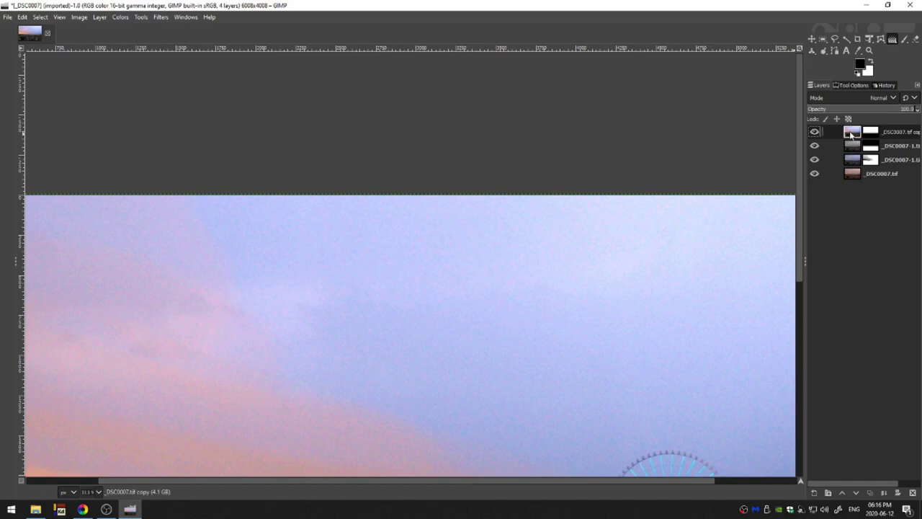
key(shift+ctrl+d)
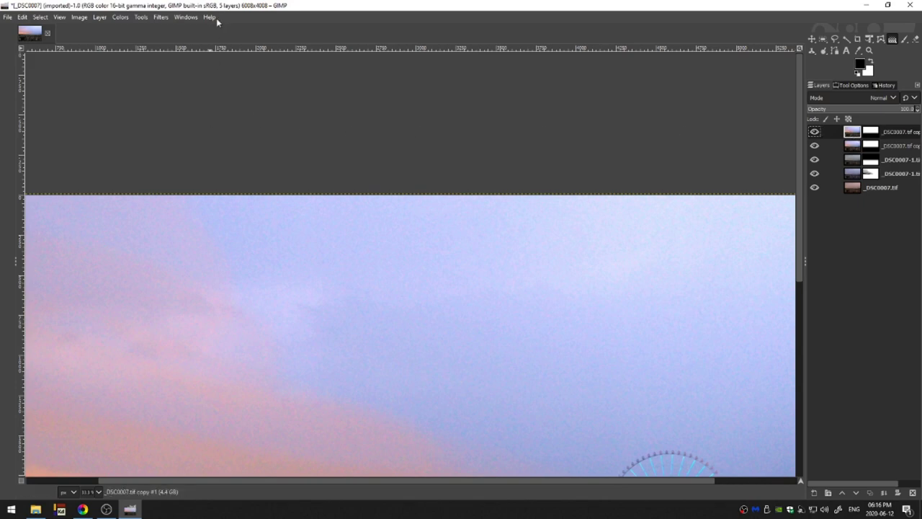
- Apply a Gaussian Blur of size 27.10 to the duplicated layer and fit the image in view
click(160, 17)
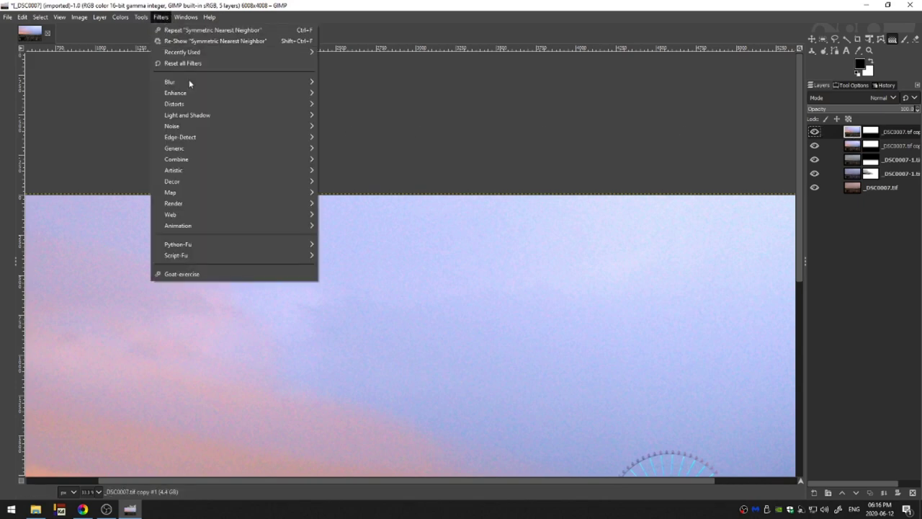
mouse_move(189, 82)
click(381, 82)
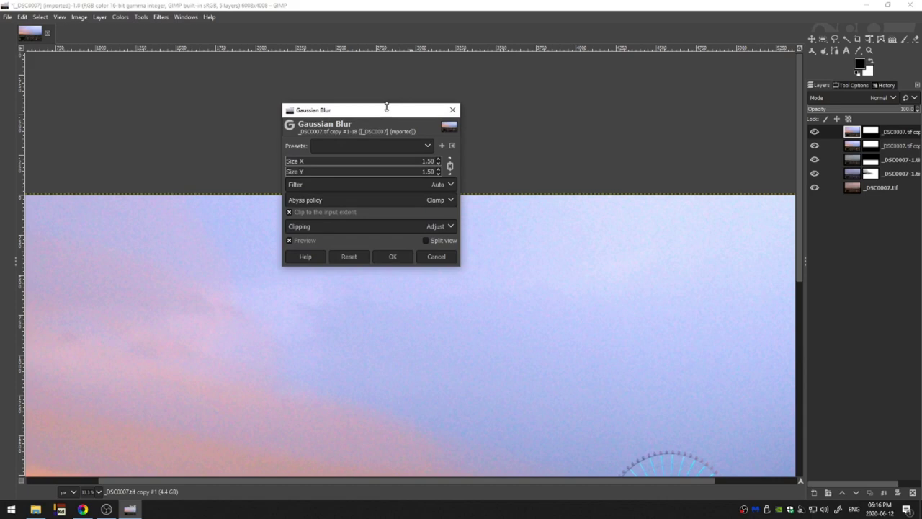
drag(386, 106, 722, 8)
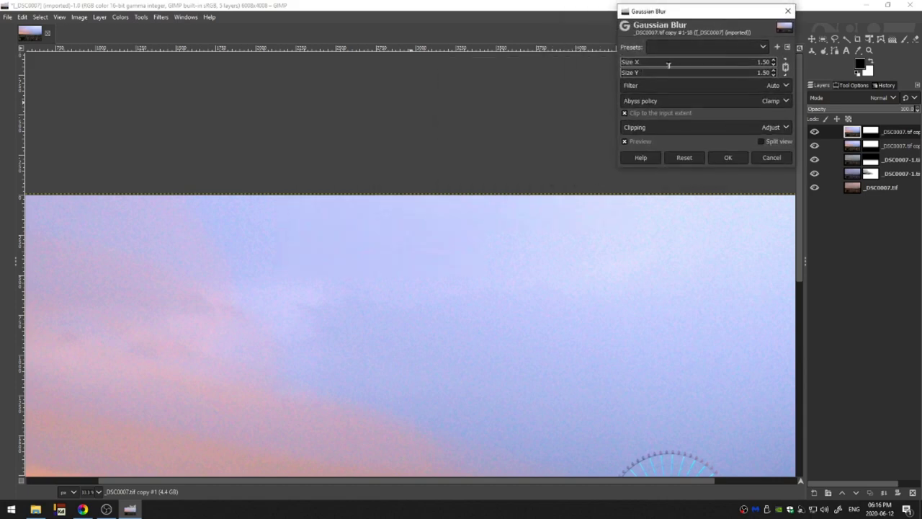
drag(660, 67, 634, 77)
click(727, 158)
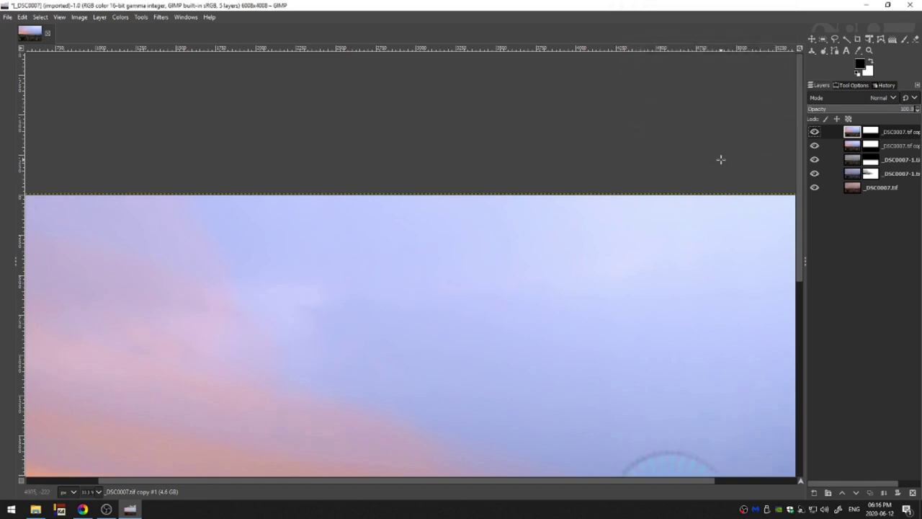
key(shift+ctrl+j)
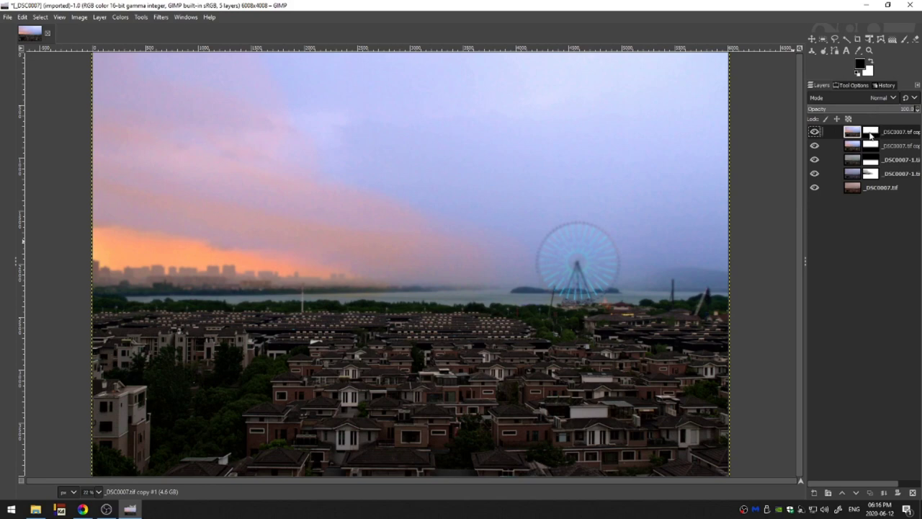
- Draw a gradient on the blurred layer's mask above the ferris wheel so only the upper sky blurs
click(870, 135)
click(892, 39)
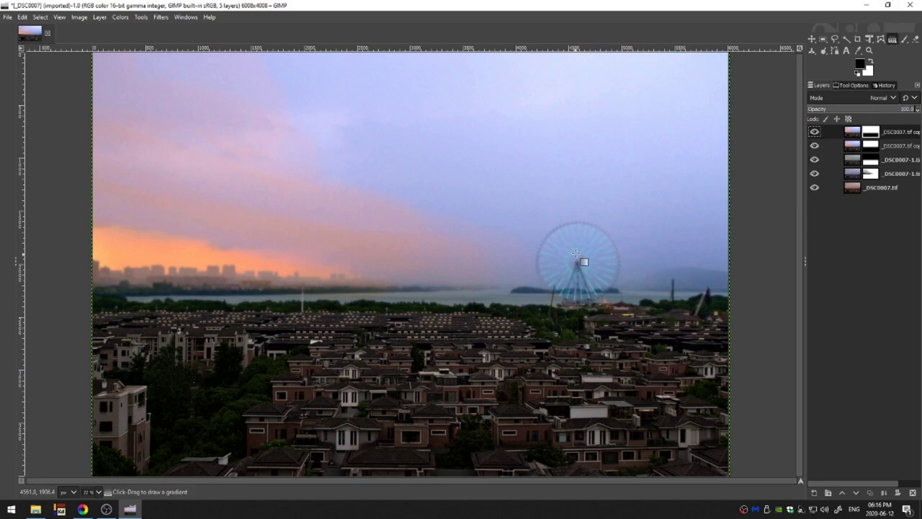
mouse_move(469, 121)
mouse_down()
mouse_move(470, 210)
mouse_move(581, 134)
mouse_up()
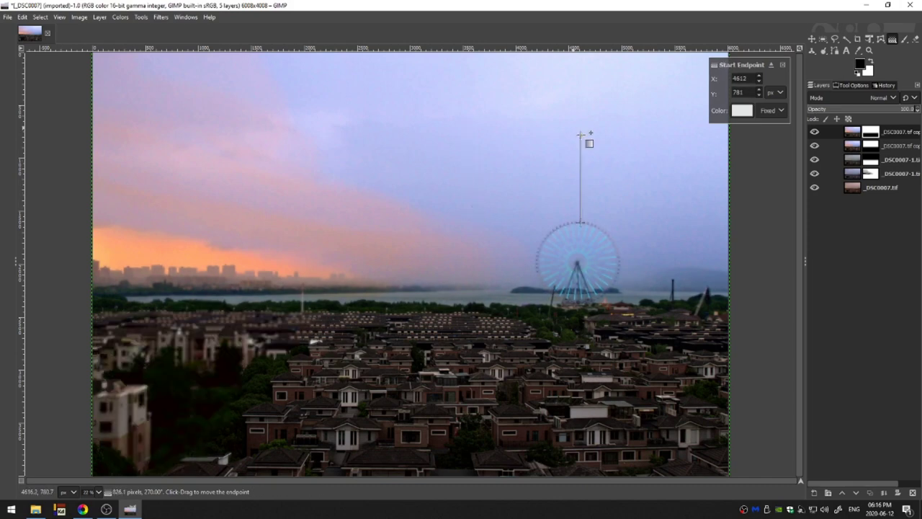
key(Return)
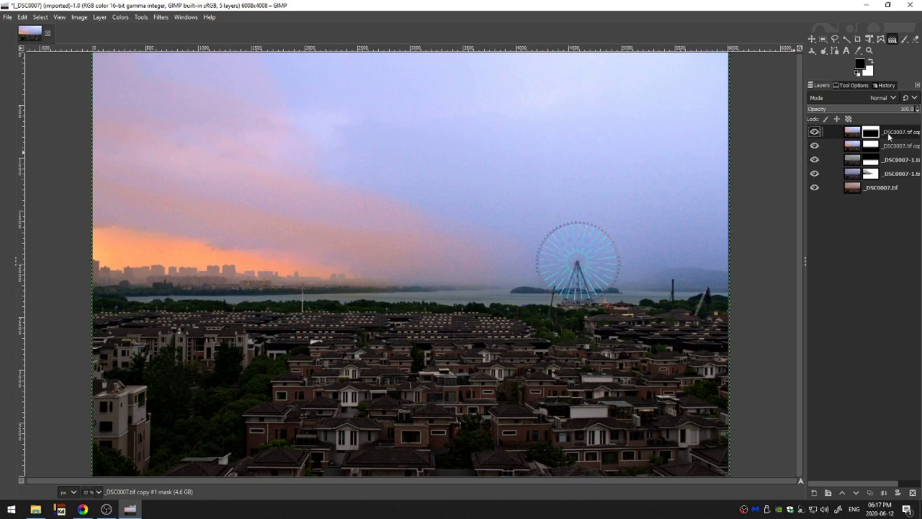
click(854, 136)
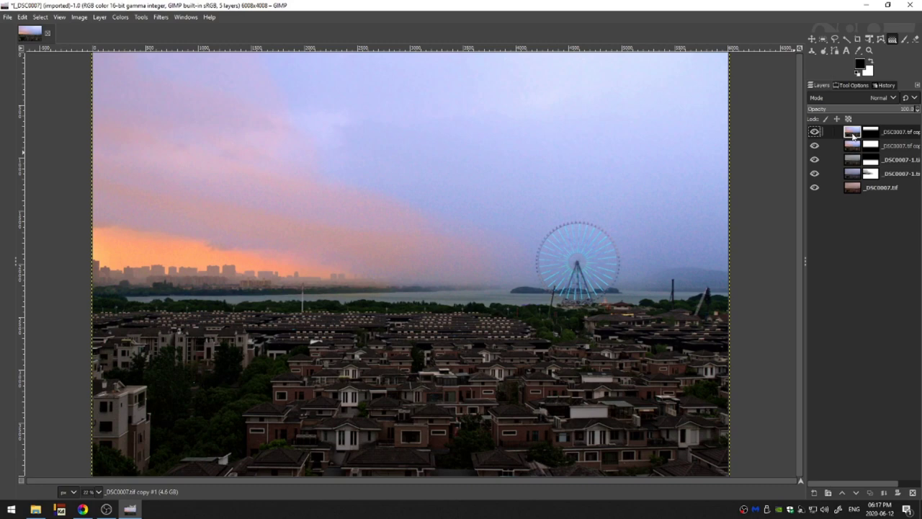
- Duplicate the second, unblurred copy layer, then delete the two extra duplicate layers
click(891, 147)
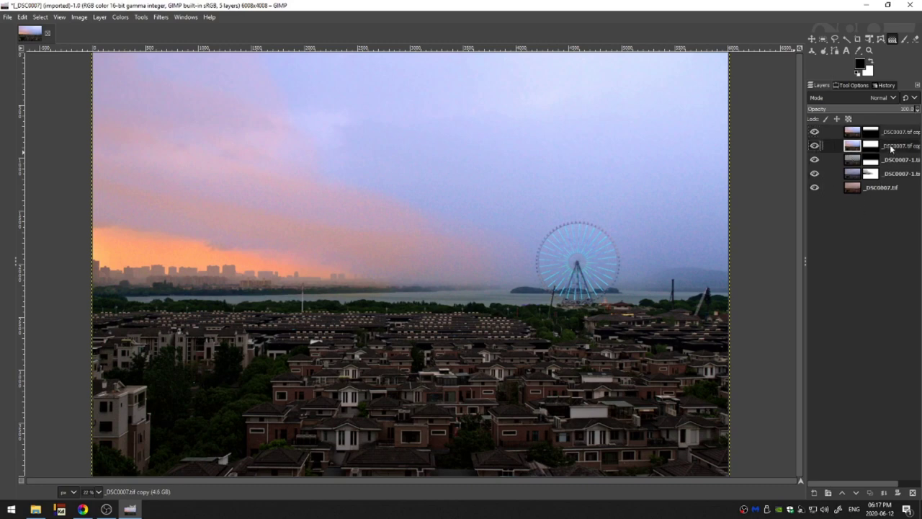
key(shift+ctrl+d)
key(shift+ctrl+d)
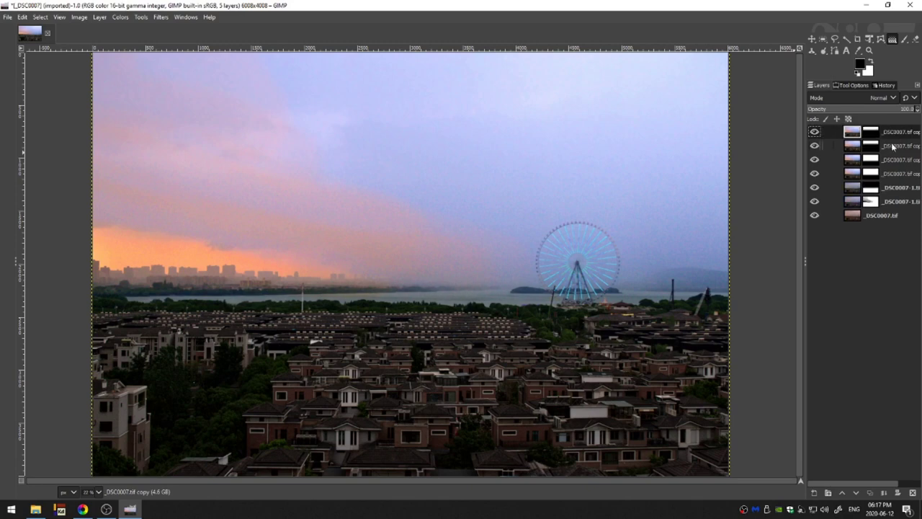
right_click(889, 132)
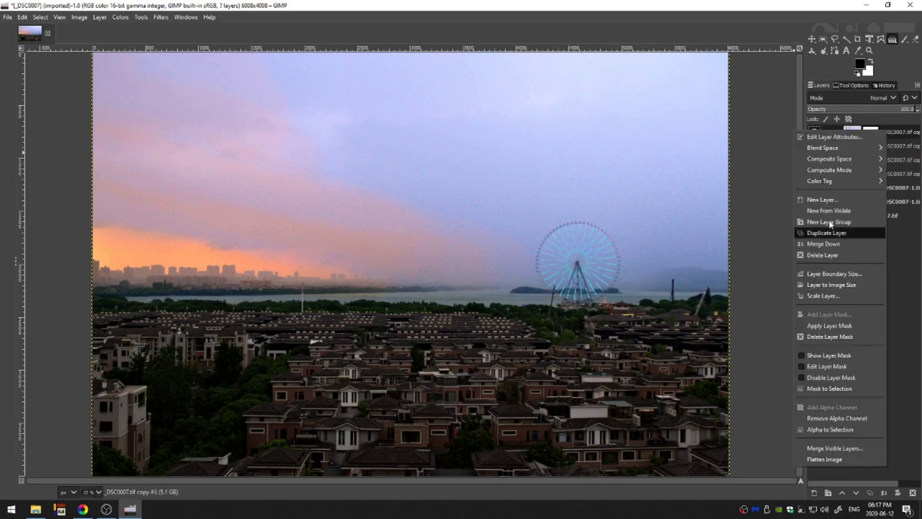
click(821, 255)
right_click(878, 133)
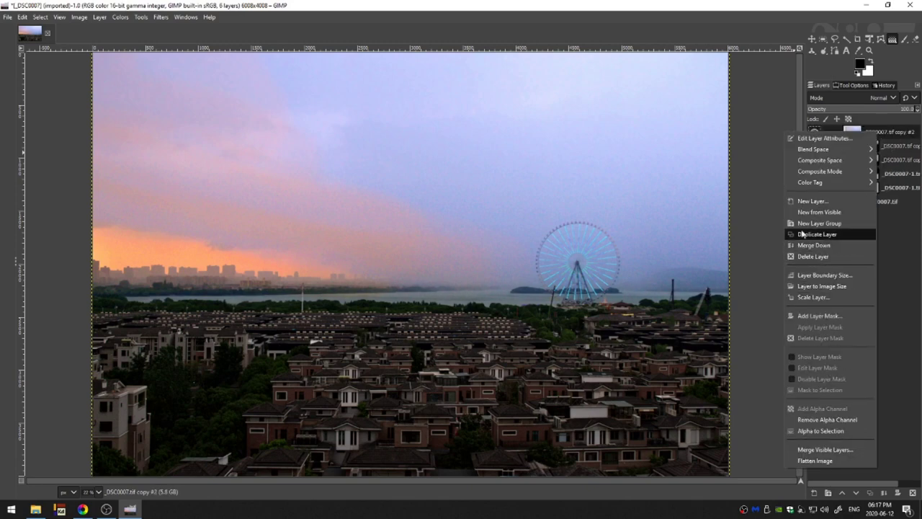
click(811, 256)
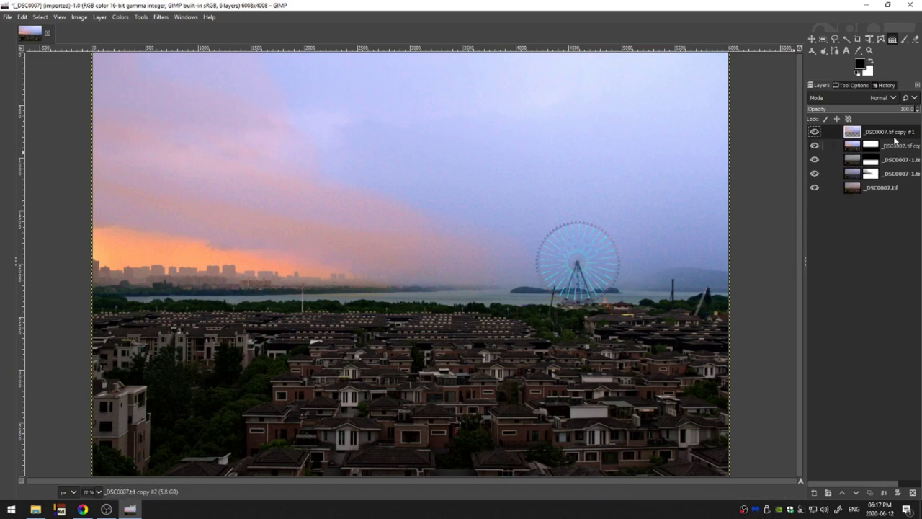
- Merge the top layers down, leaving four layers with _DSC0007-1.tif copy #2 on top
right_click(891, 134)
click(842, 248)
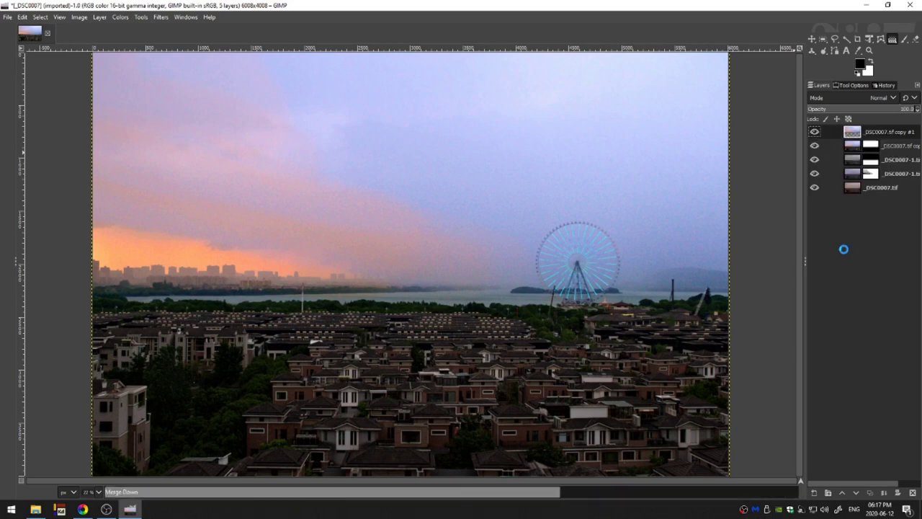
click(890, 145)
right_click(888, 134)
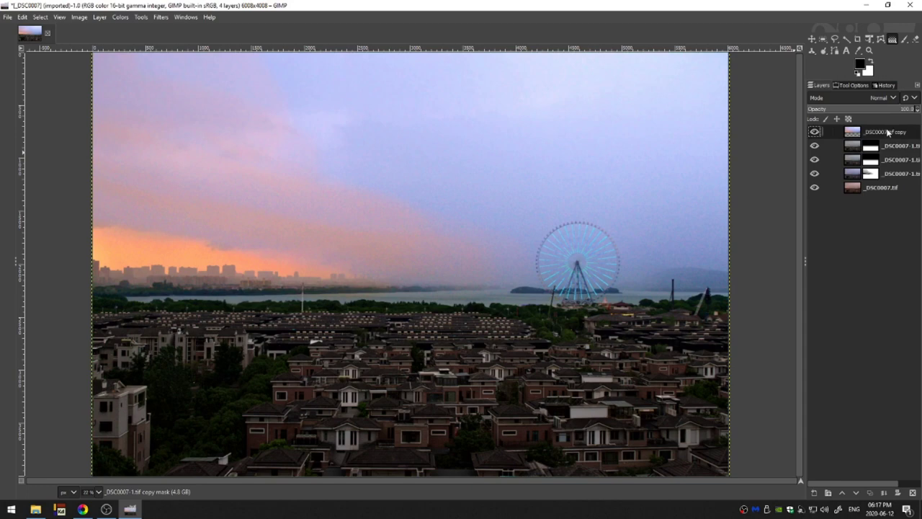
click(822, 244)
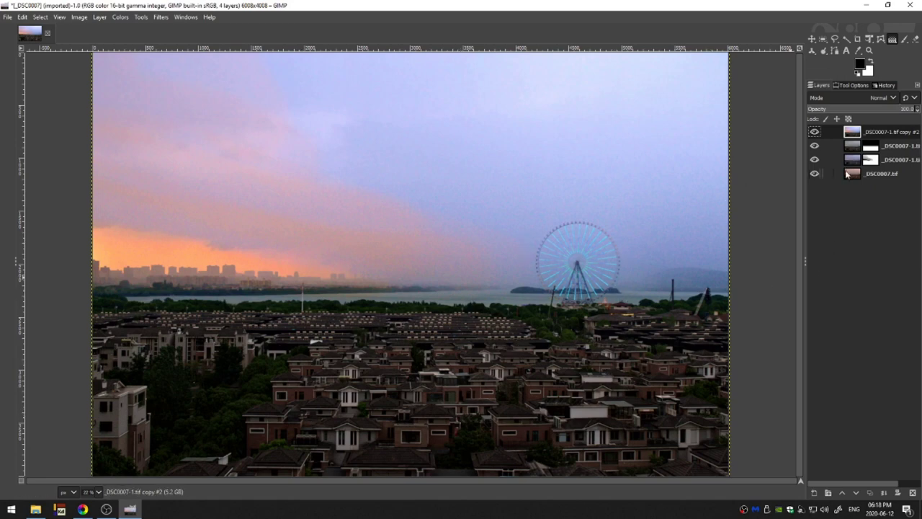
- Duplicate the top layer, add a fully white mask to the copy, and display that mask
key(shift+ctrl+d)
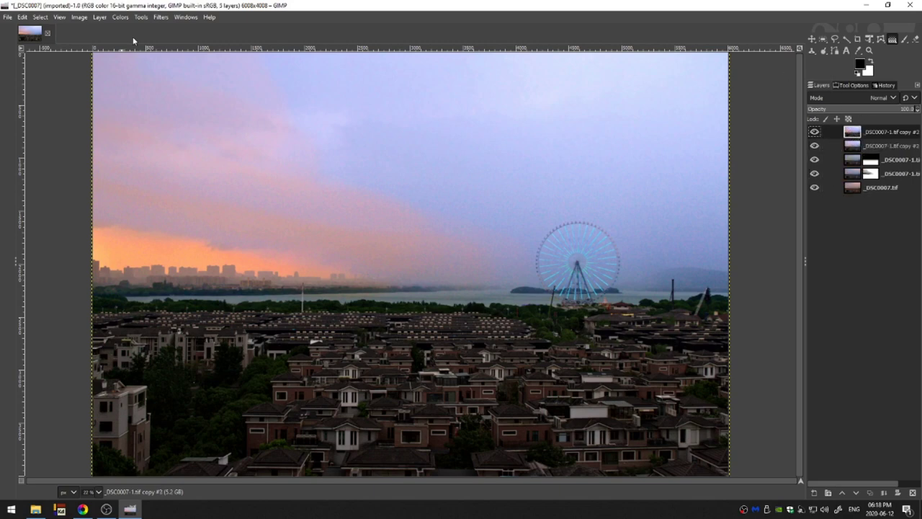
click(897, 494)
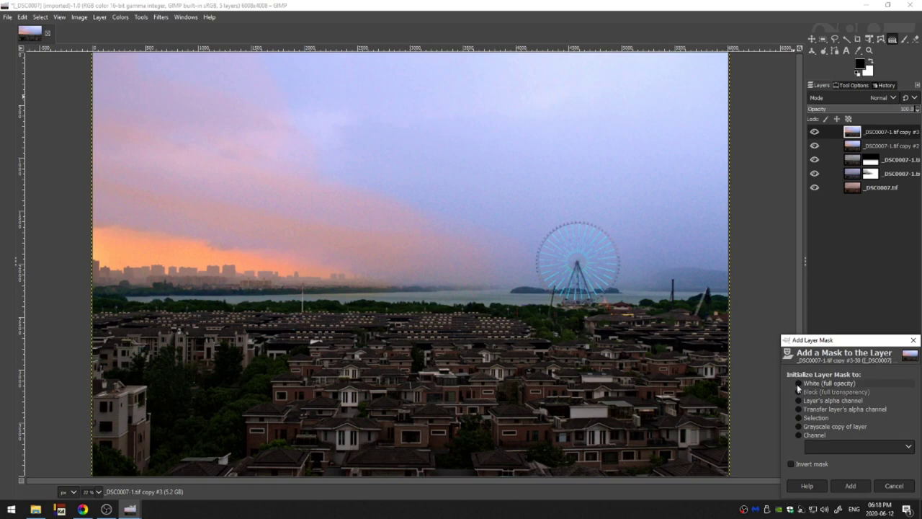
click(799, 383)
click(842, 486)
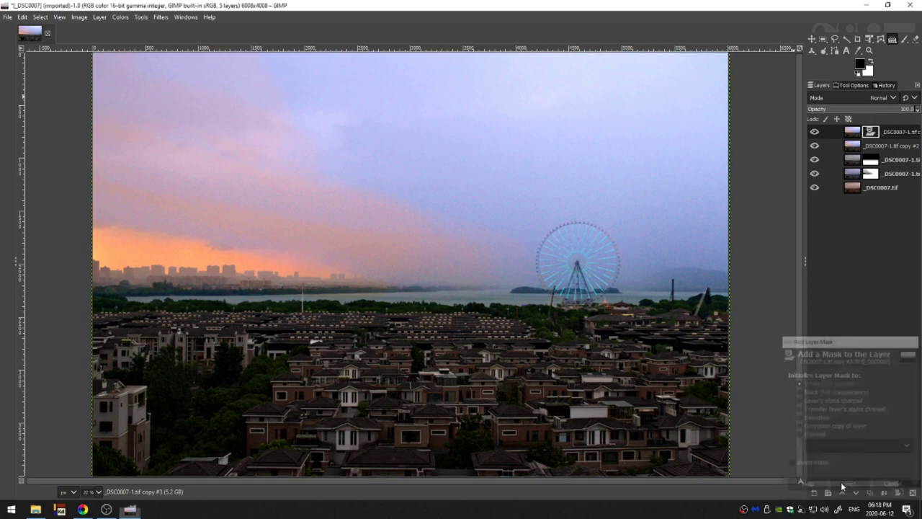
alt+click(867, 132)
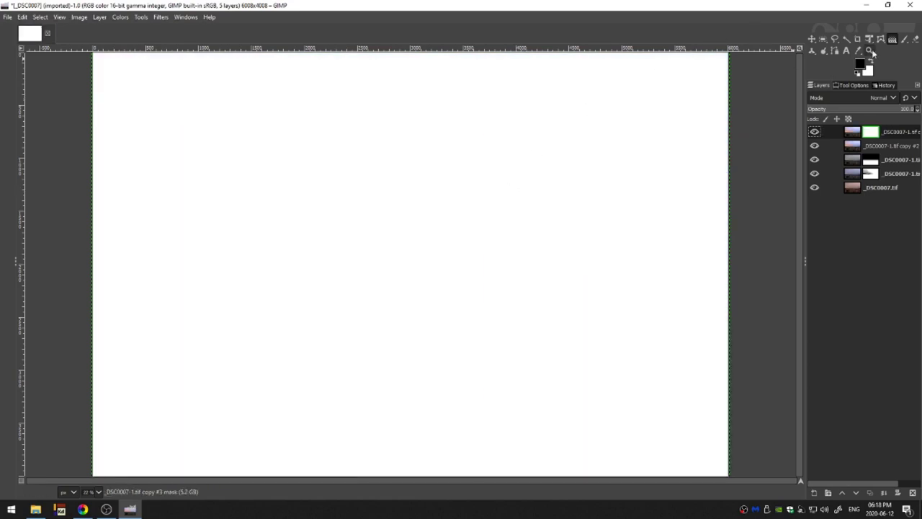
- Select the Gradient tool with the Custom gradient and Bi-linear shape
click(892, 39)
click(878, 52)
click(847, 85)
click(814, 131)
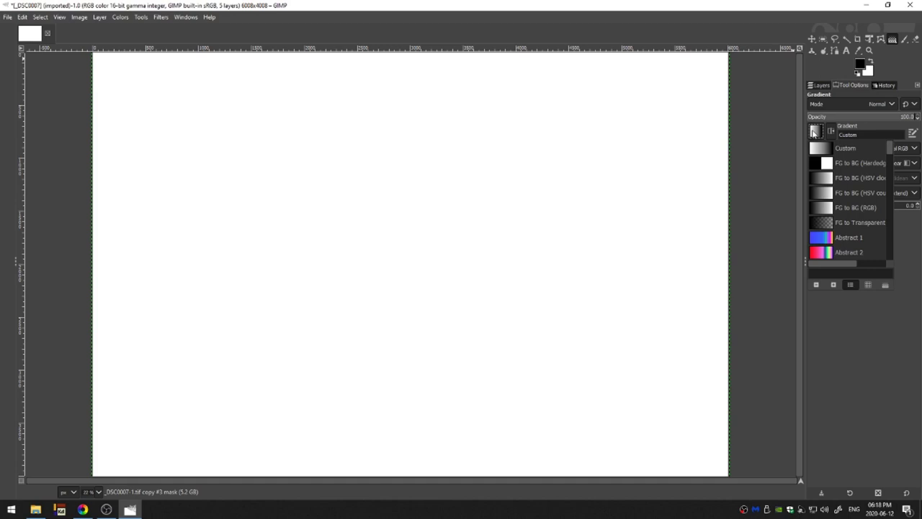
click(814, 132)
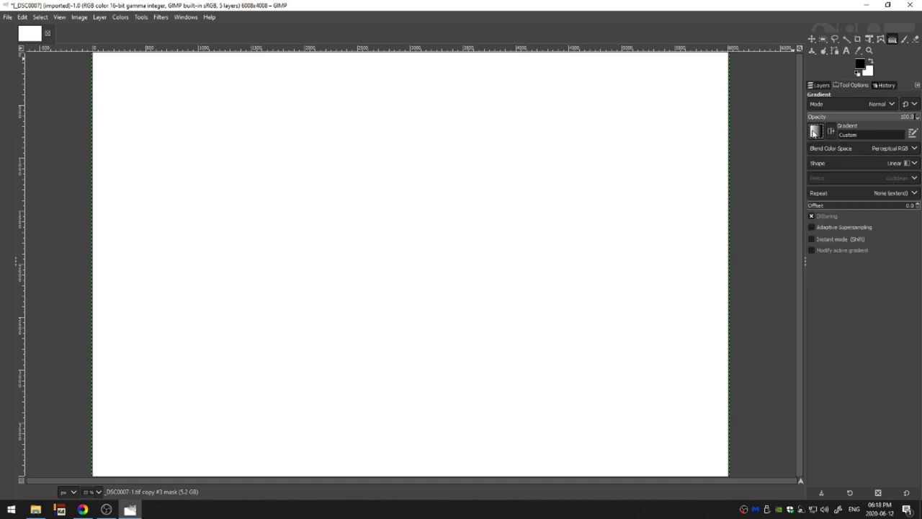
click(875, 147)
click(875, 147)
click(875, 163)
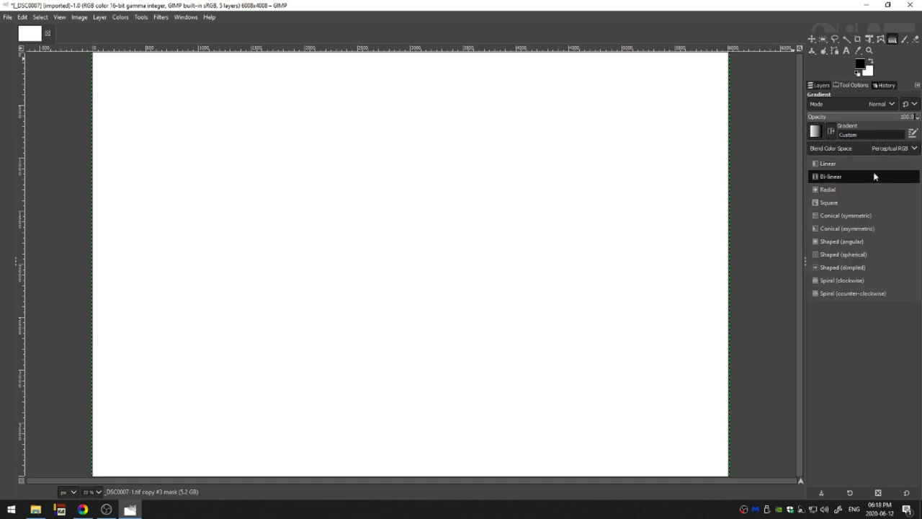
click(829, 178)
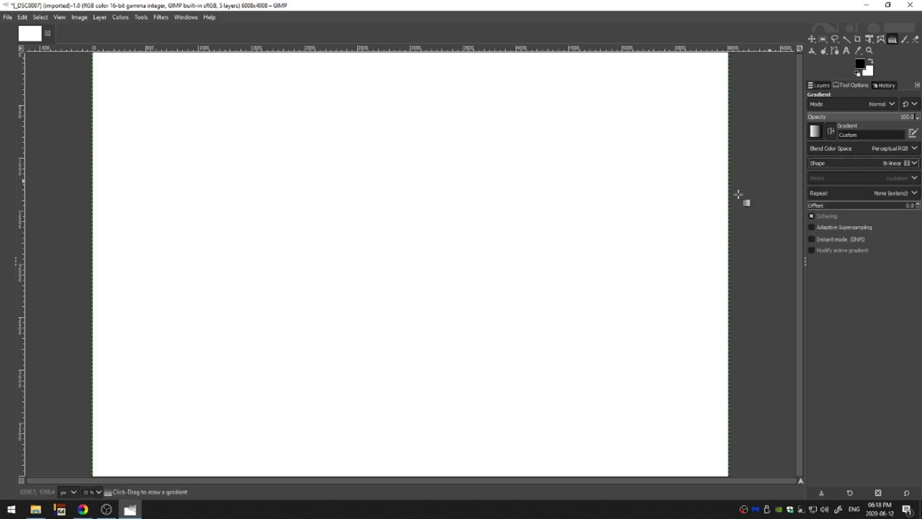
- Draw a vertical bi-linear gradient on the mask from the horizon upward and commit it
drag(406, 272, 408, 155)
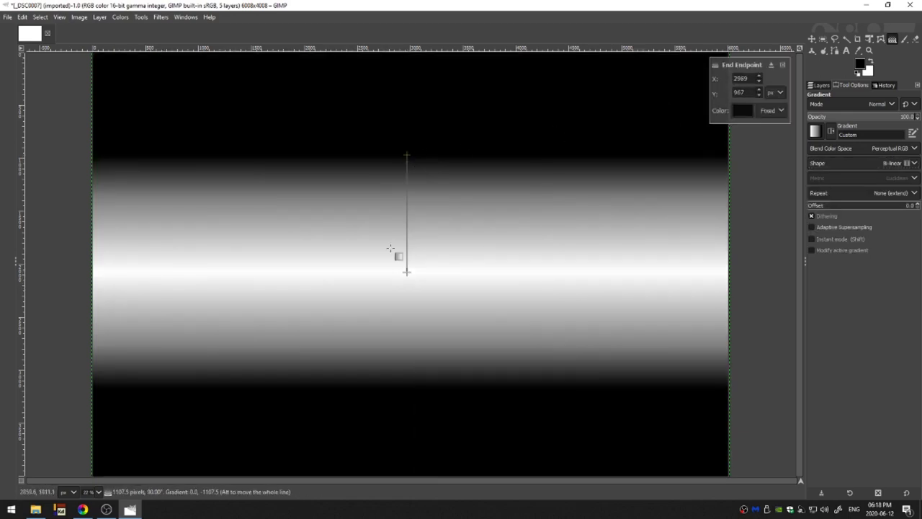
drag(407, 273, 402, 252)
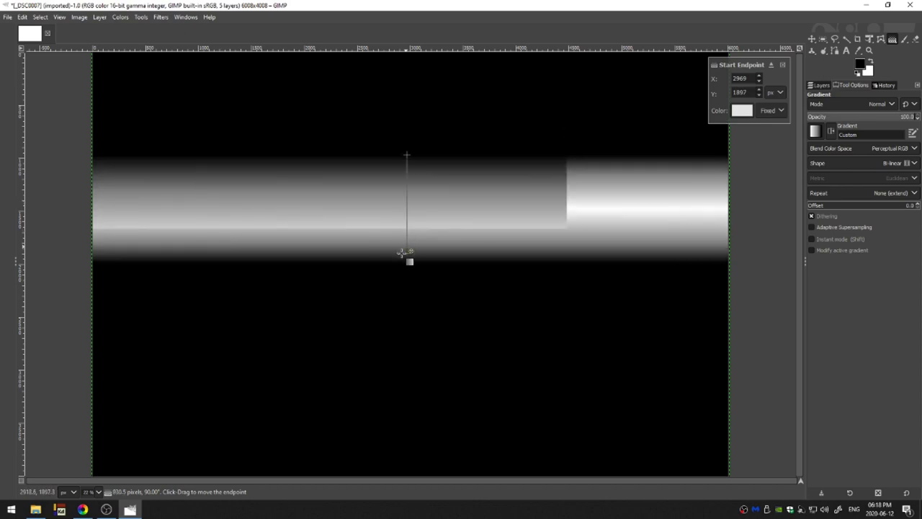
click(407, 155)
drag(408, 132, 407, 87)
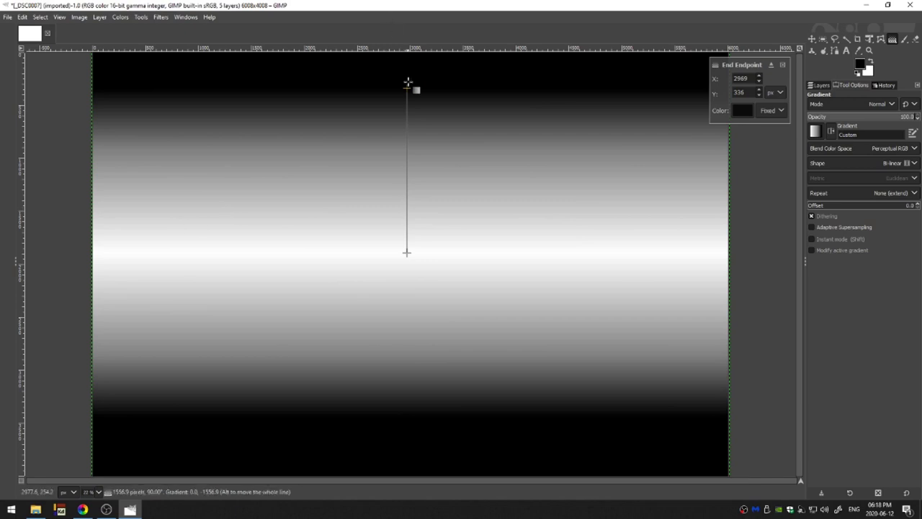
mouse_move(408, 90)
mouse_down()
mouse_move(409, 66)
mouse_move(407, 90)
mouse_up()
key(Return)
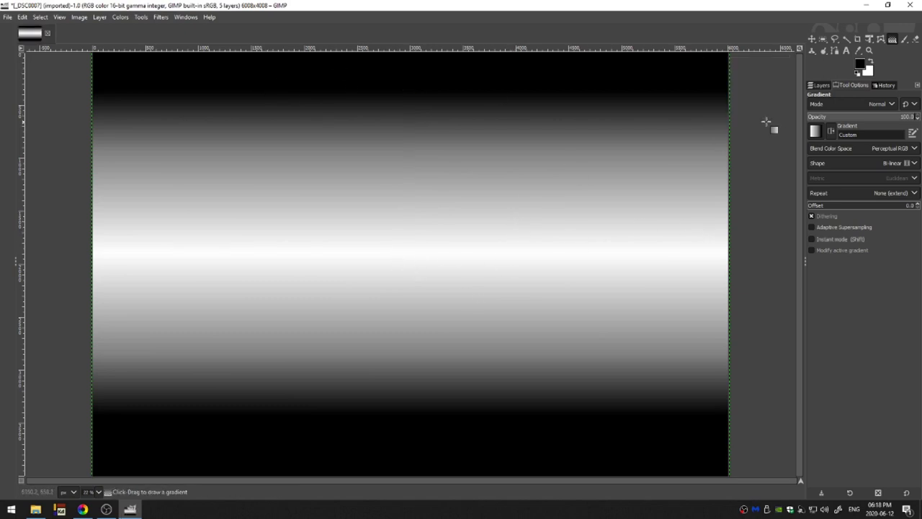
click(821, 85)
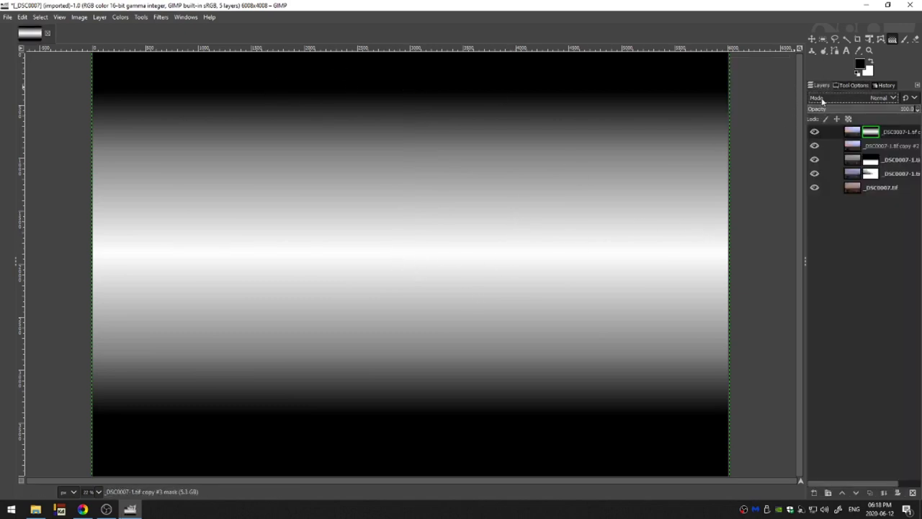
- Apply a Gaussian Blur of 8.87 to the copy #2 layer
alt+click(871, 132)
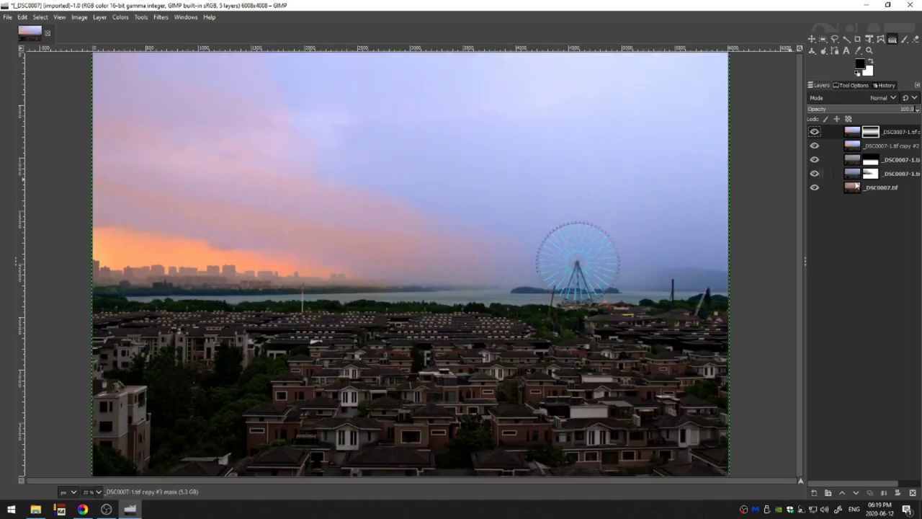
click(854, 147)
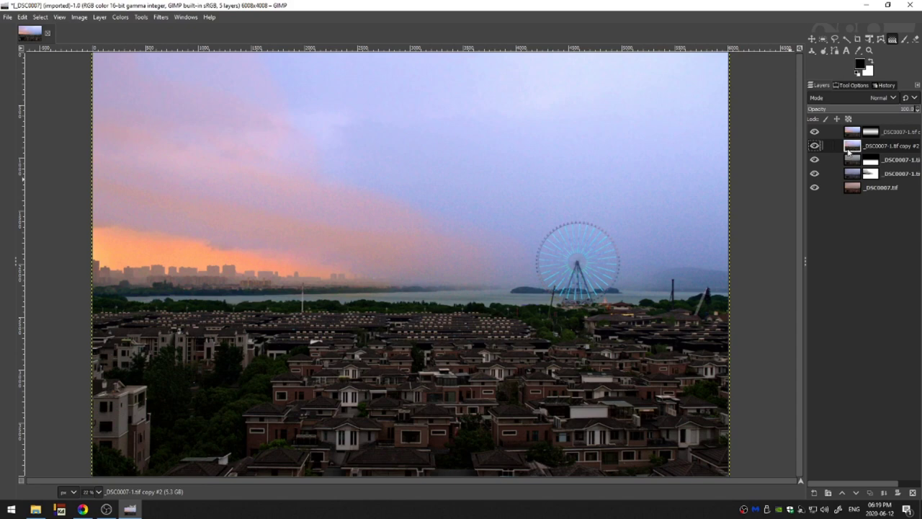
click(127, 19)
mouse_move(160, 17)
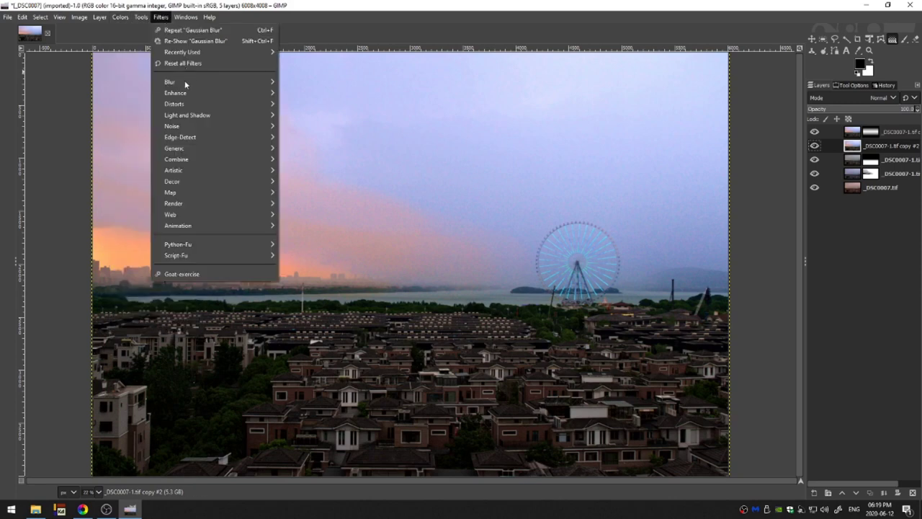
mouse_move(185, 84)
click(317, 81)
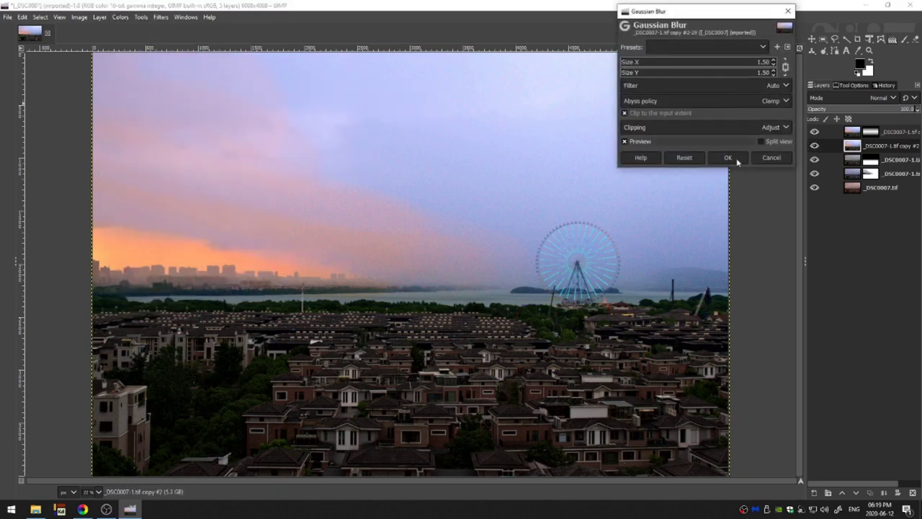
click(656, 65)
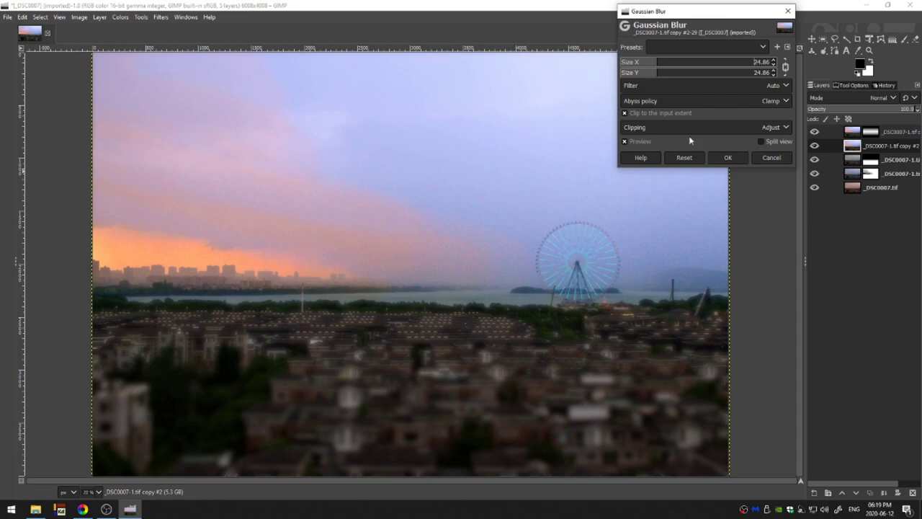
drag(656, 76, 634, 85)
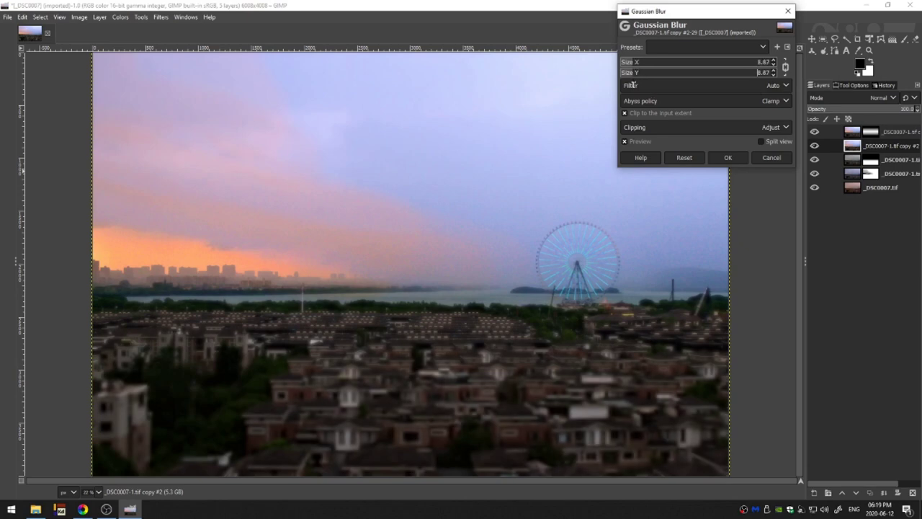
click(727, 157)
- Redraw the top layer's mask gradient upward from the horizon and commit it
click(878, 132)
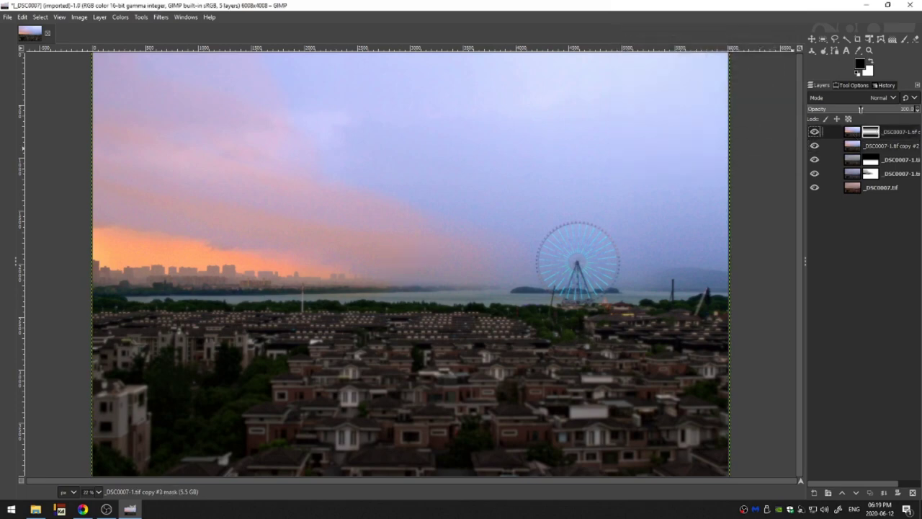
click(892, 39)
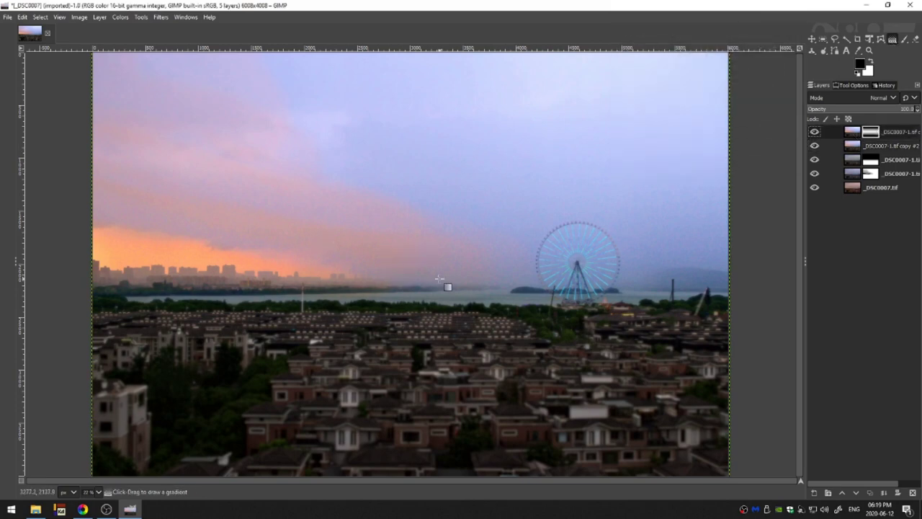
mouse_move(439, 278)
mouse_down()
mouse_move(434, 79)
mouse_move(440, 97)
mouse_up()
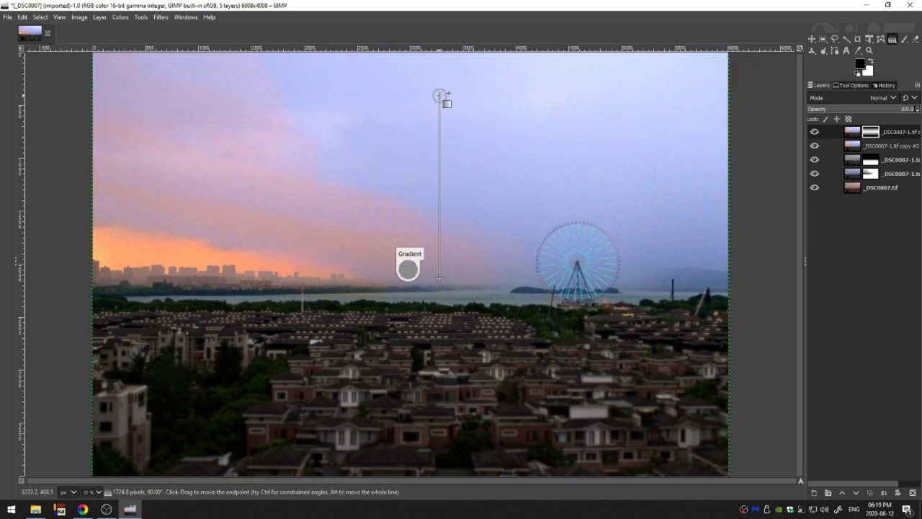
key(Return)
drag(883, 137, 879, 139)
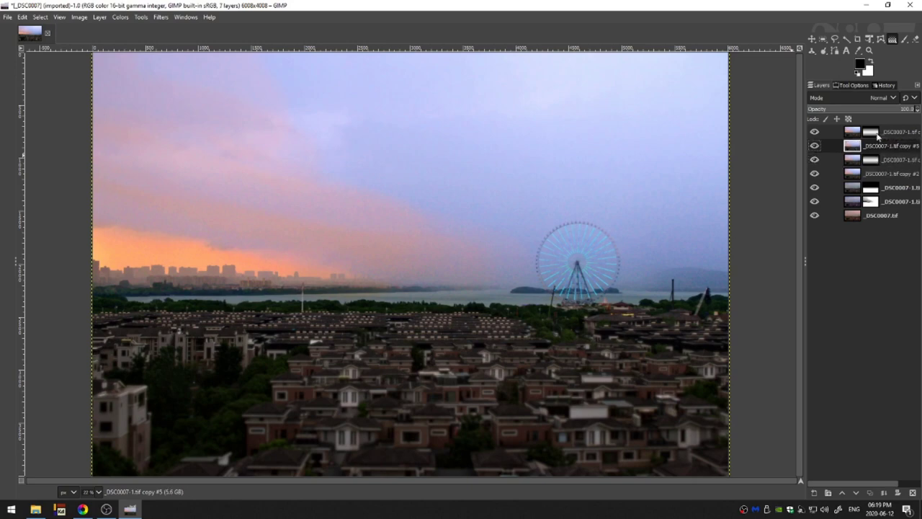
- Preview Brightness 0.096 and Contrast 0.052 on copy #5, then undo the adjustment
click(119, 17)
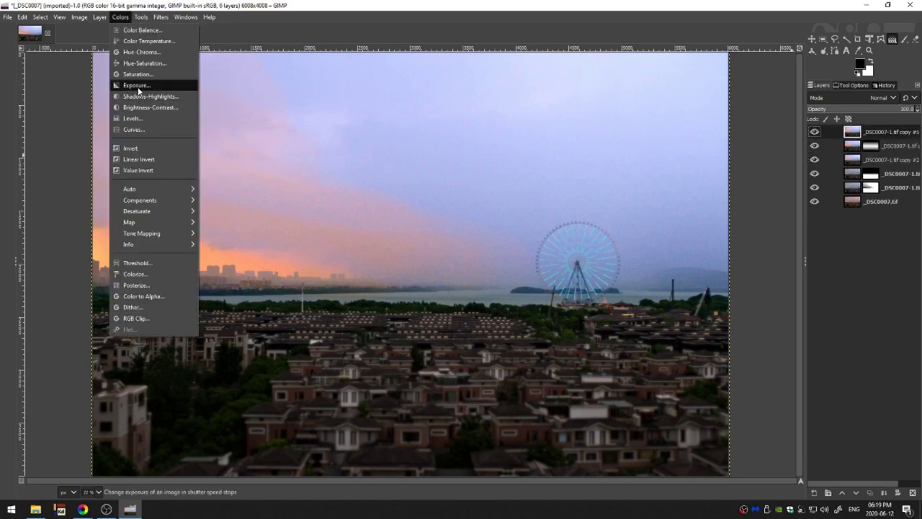
click(144, 107)
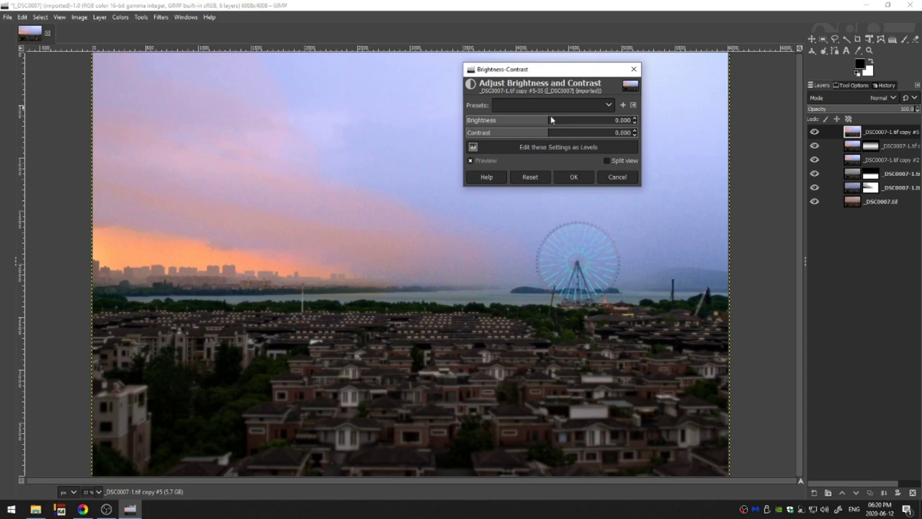
drag(553, 124, 564, 123)
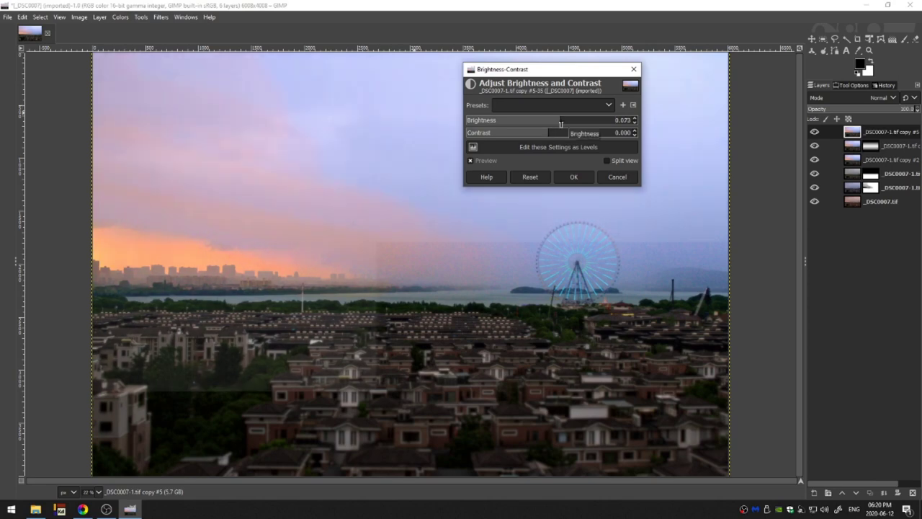
click(557, 137)
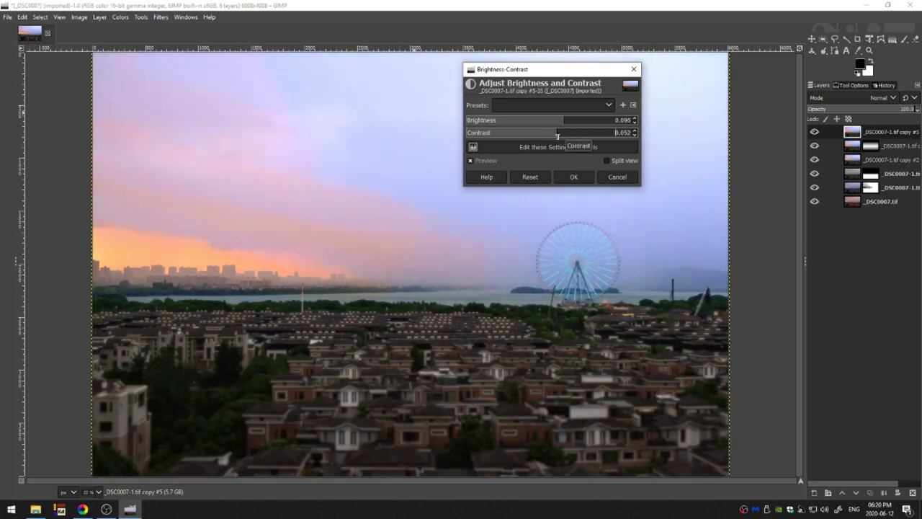
key(ctrl+z)
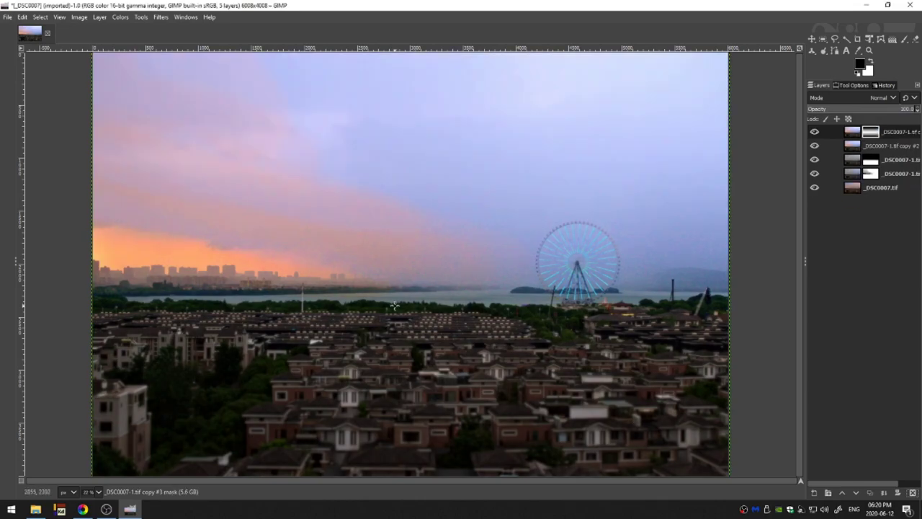